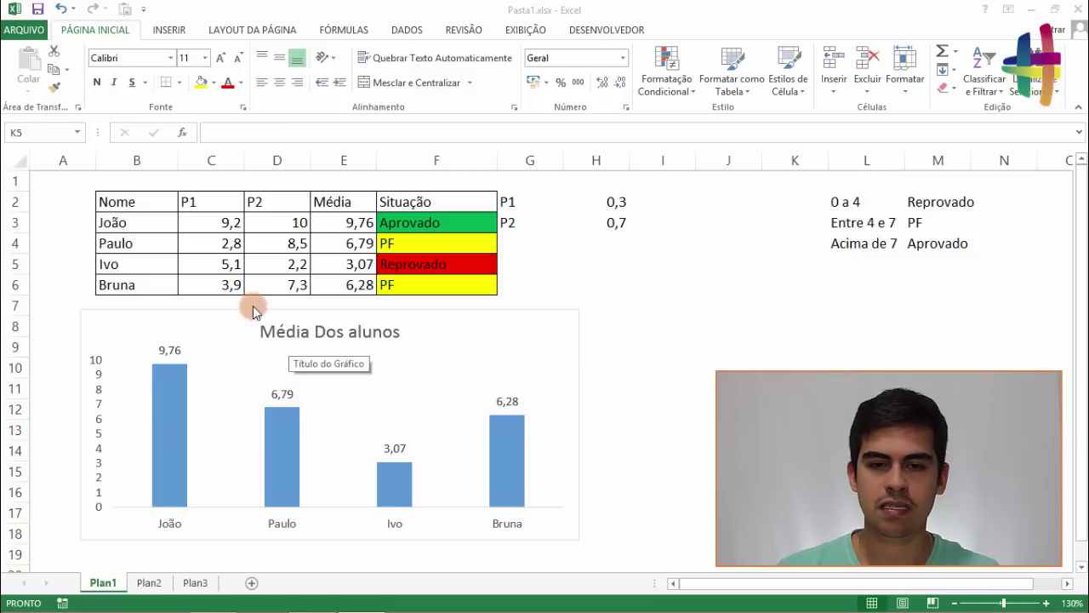
Step: Examine the P1, P2 and Média columns of the students' grade table
drag(331, 222, 341, 283)
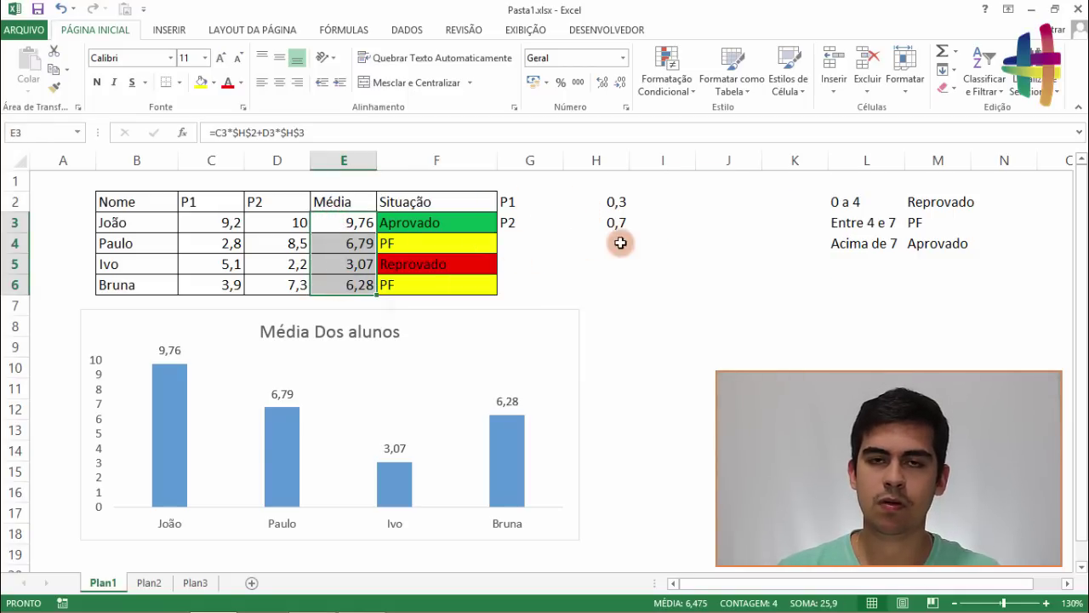
click(219, 202)
click(267, 202)
click(344, 202)
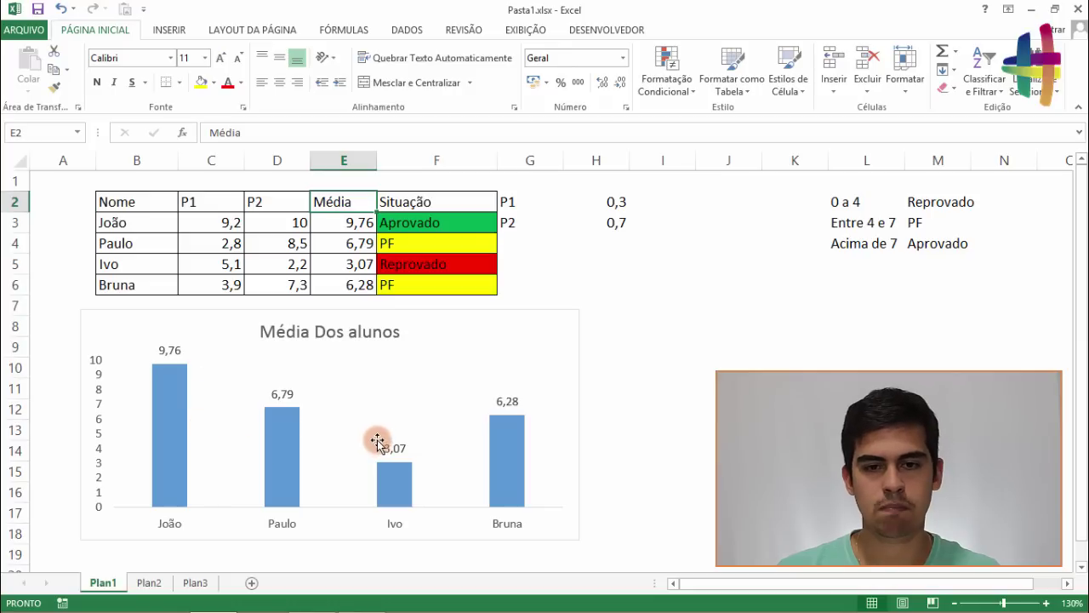
click(276, 202)
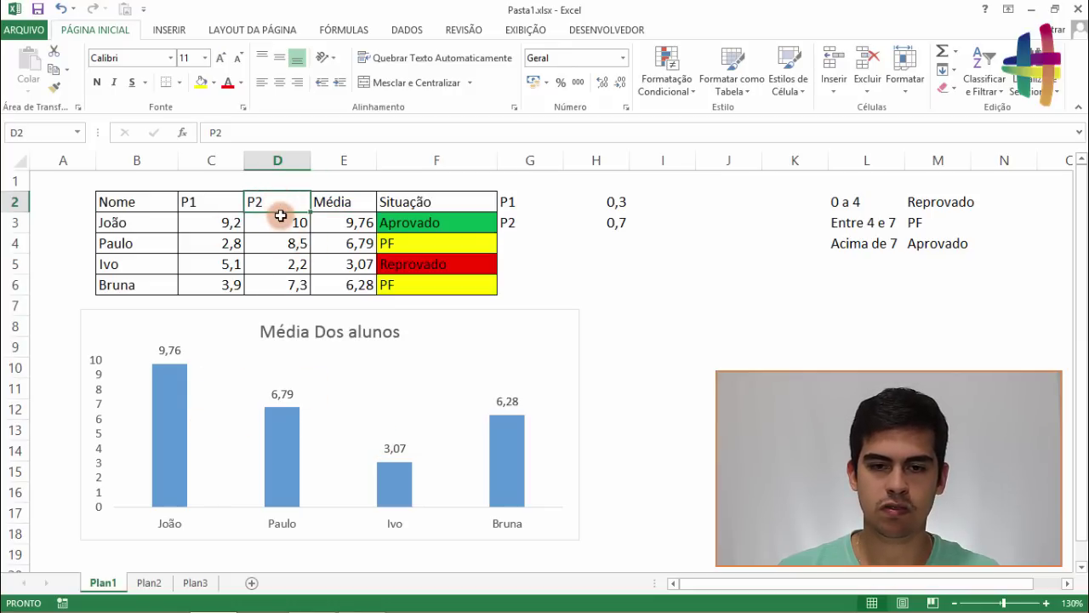
drag(280, 226, 286, 283)
drag(366, 220, 358, 285)
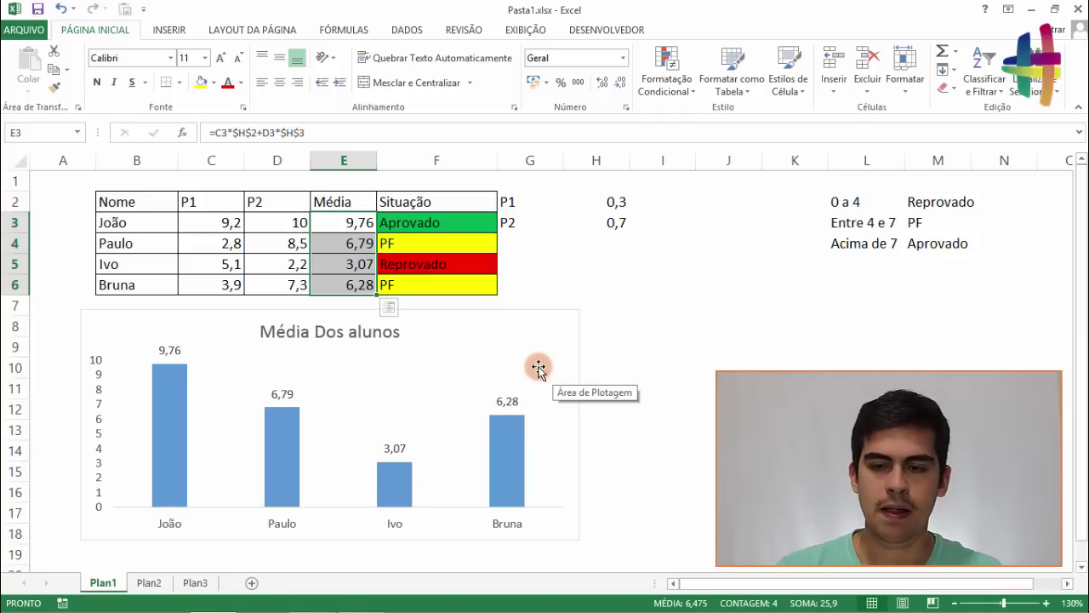
Step: Clear the grade-range legend in L2:M4 and move the P1 and P2 weights from G2:H3 to L2:M3
drag(855, 202, 940, 243)
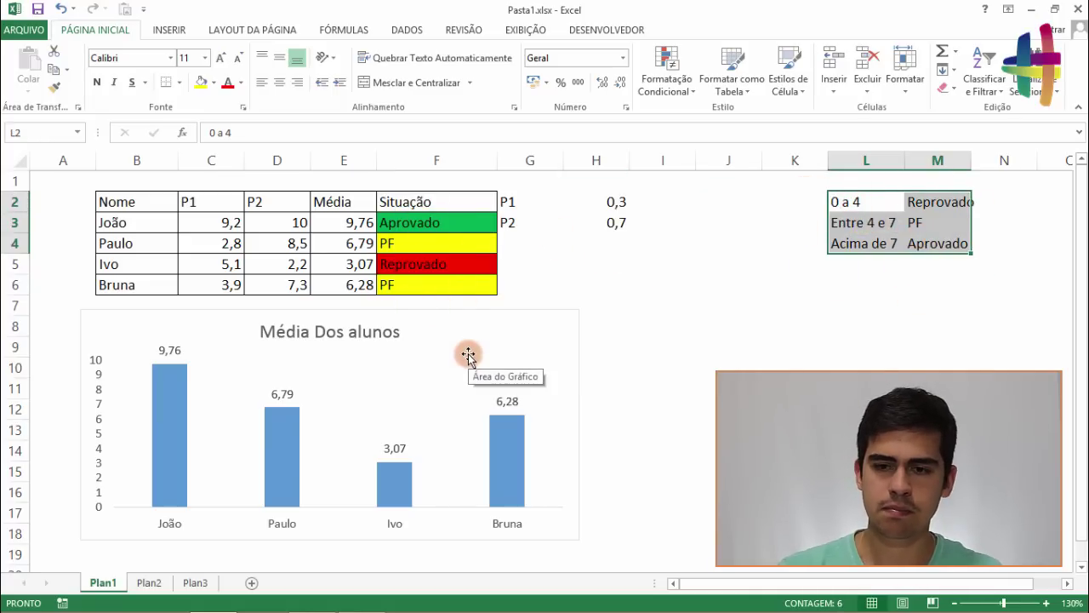
key(Delete)
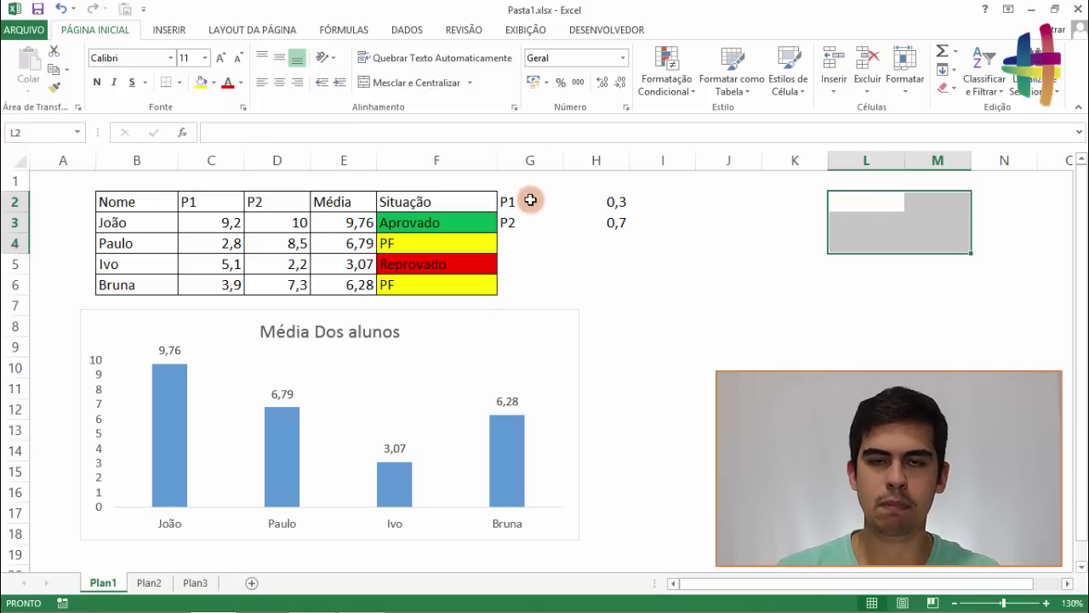
click(618, 202)
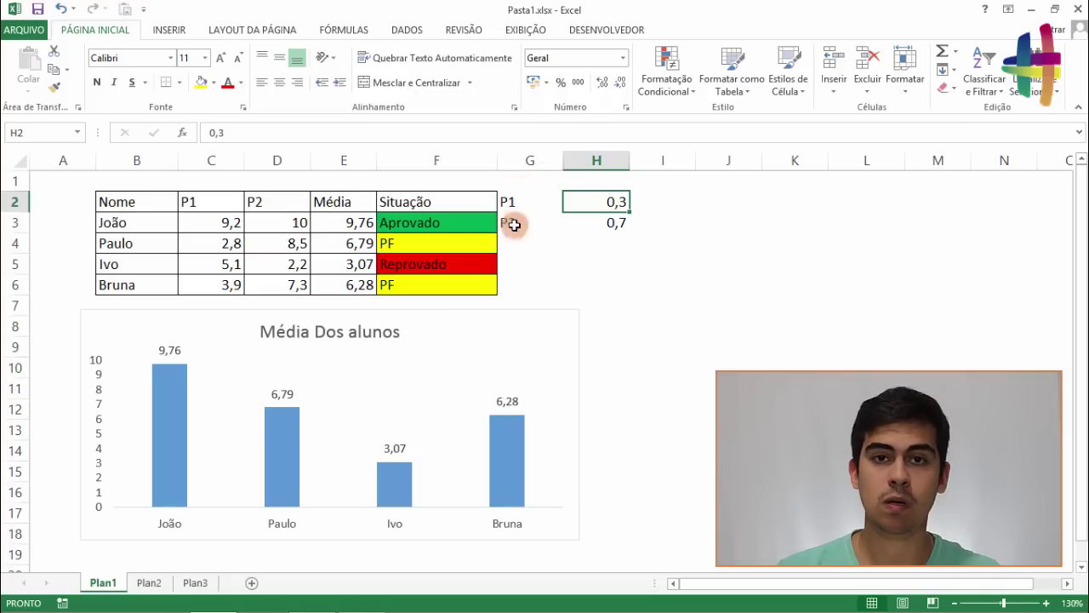
drag(510, 200, 596, 225)
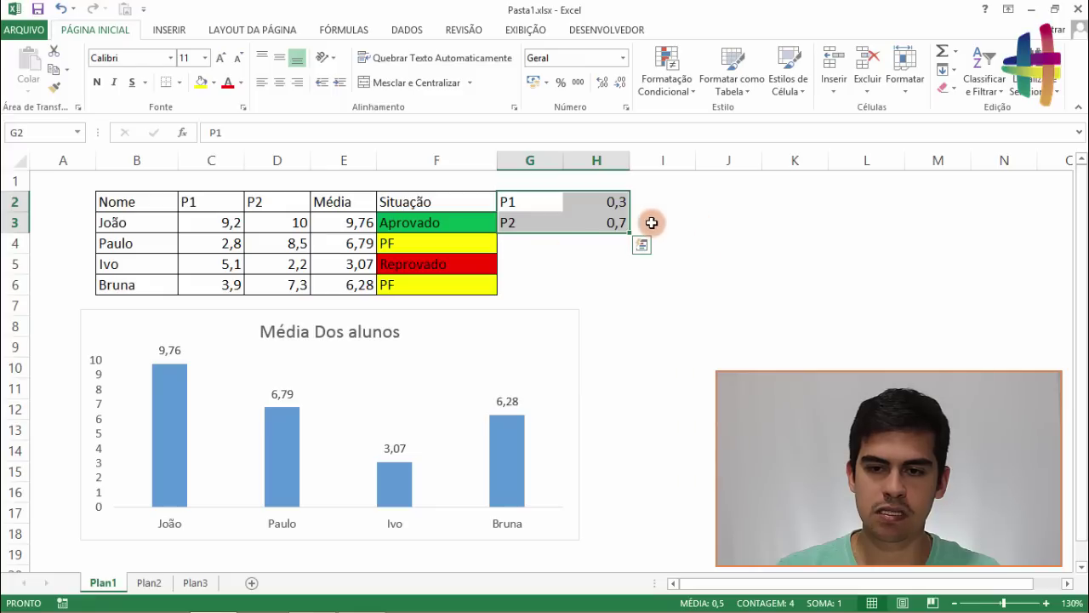
drag(630, 222, 947, 222)
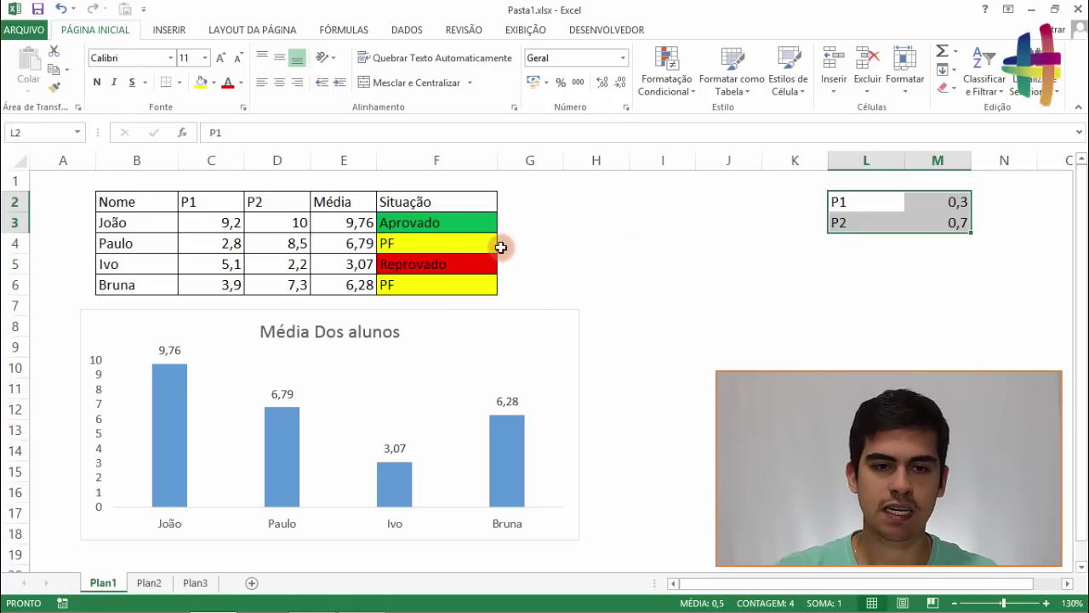
Step: Add the Inserir Controles command from Guia Desenvolvedor to the Quick Access Toolbar
click(12, 33)
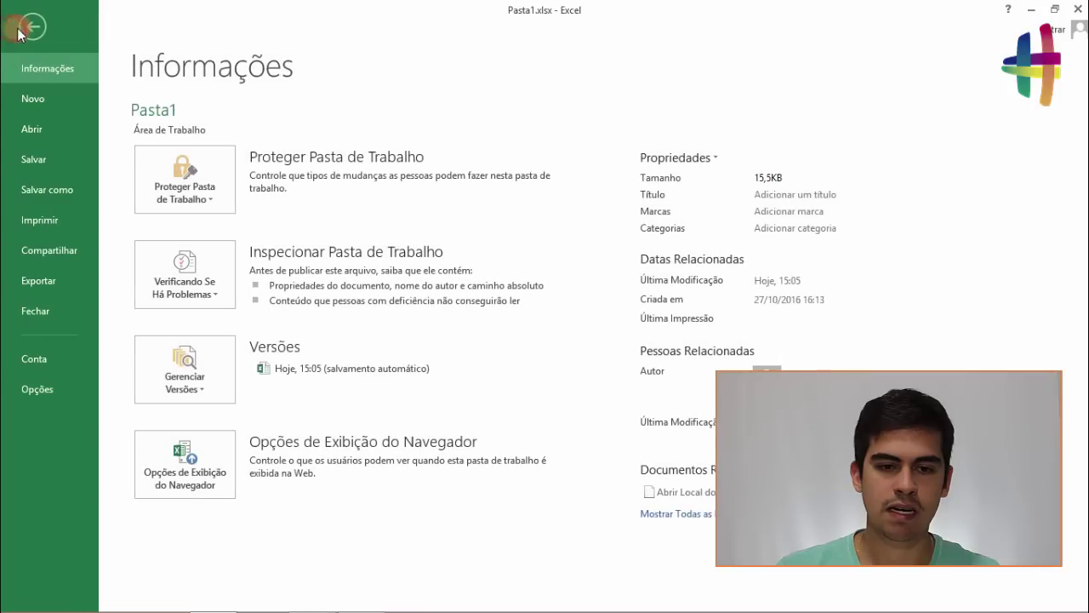
click(43, 387)
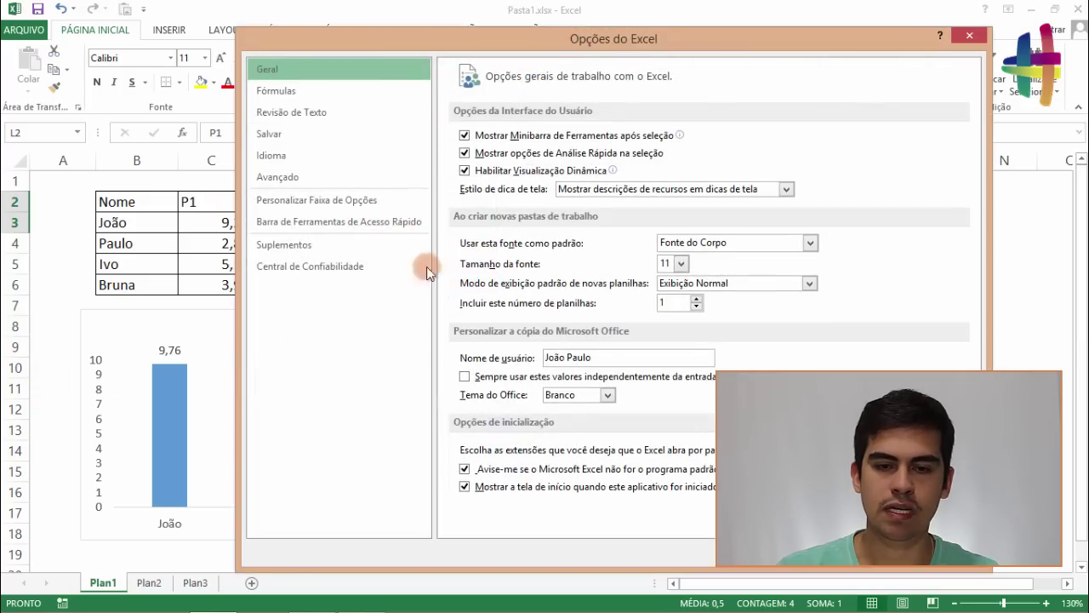
click(348, 223)
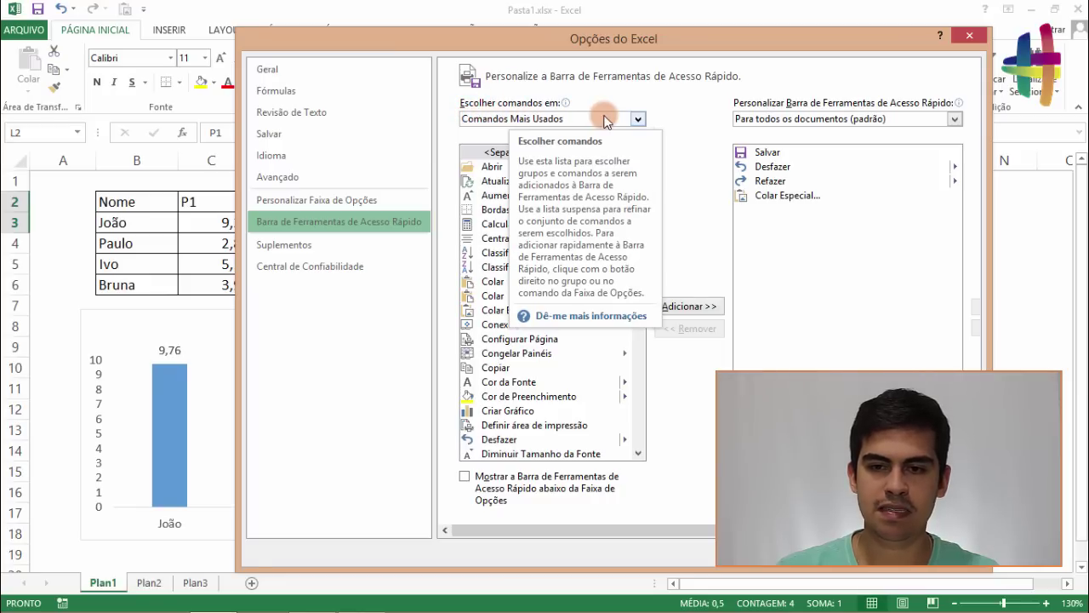
click(638, 121)
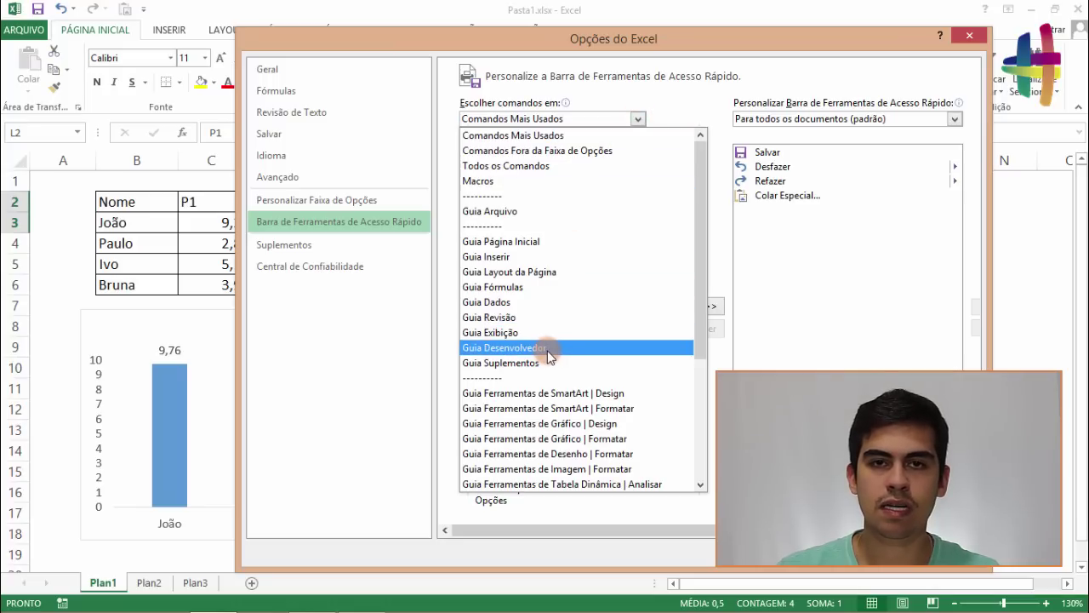
click(548, 349)
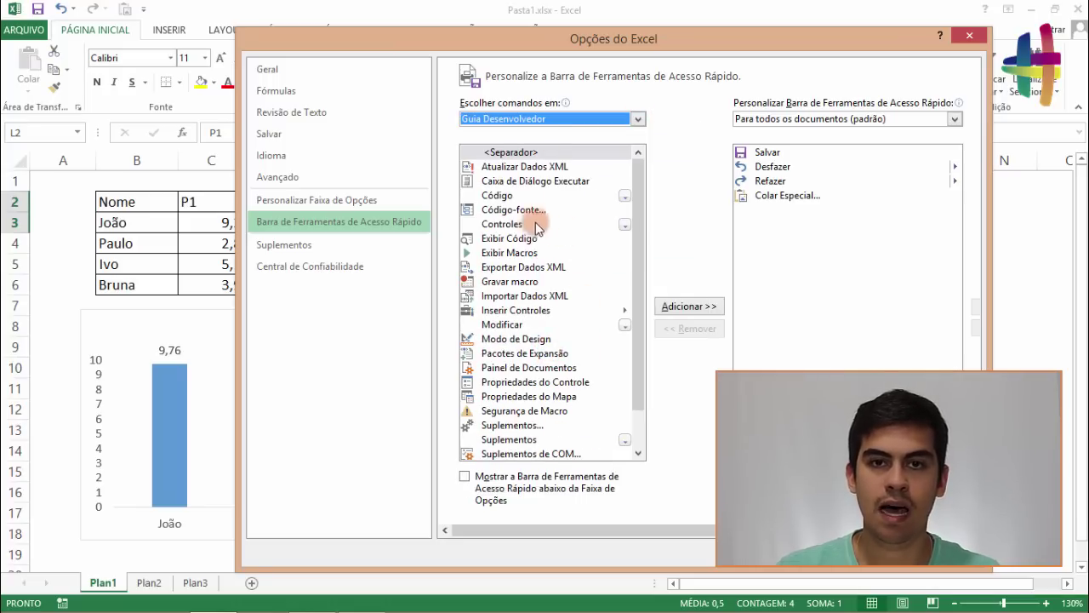
click(534, 311)
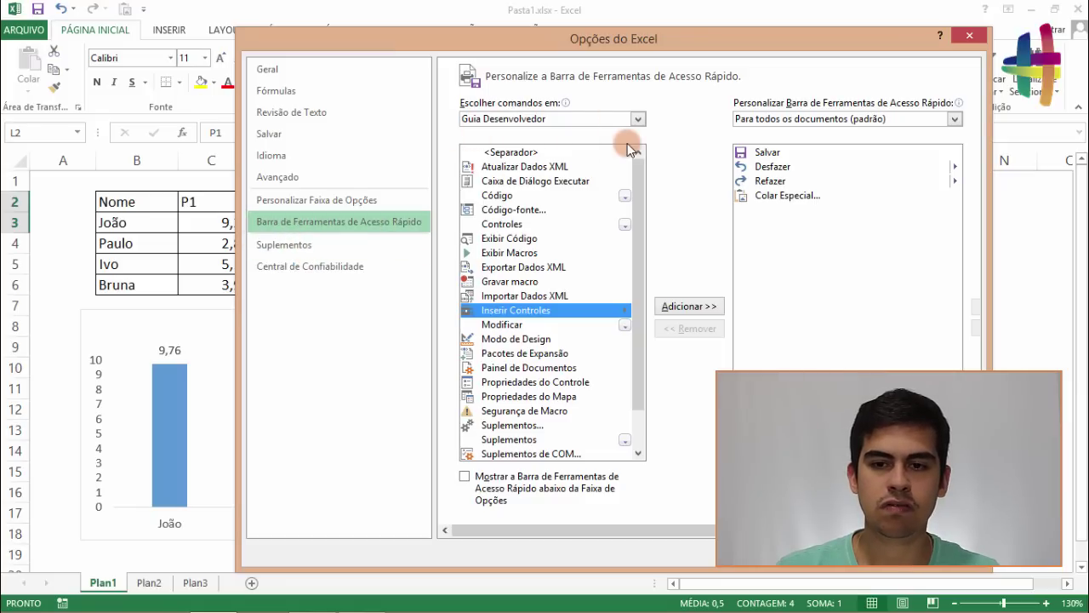
click(636, 118)
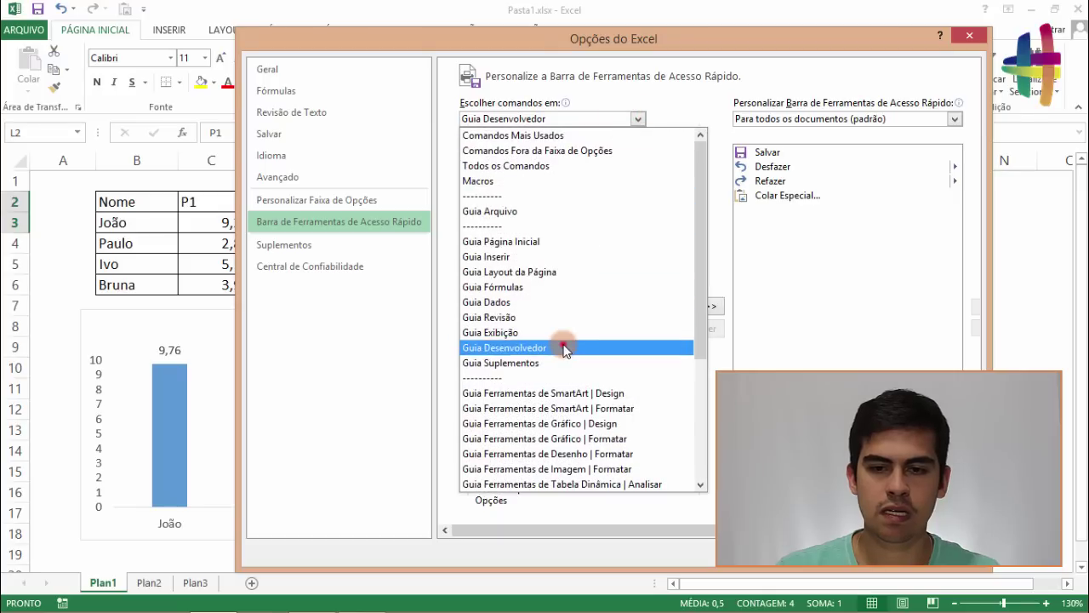
click(563, 347)
click(673, 308)
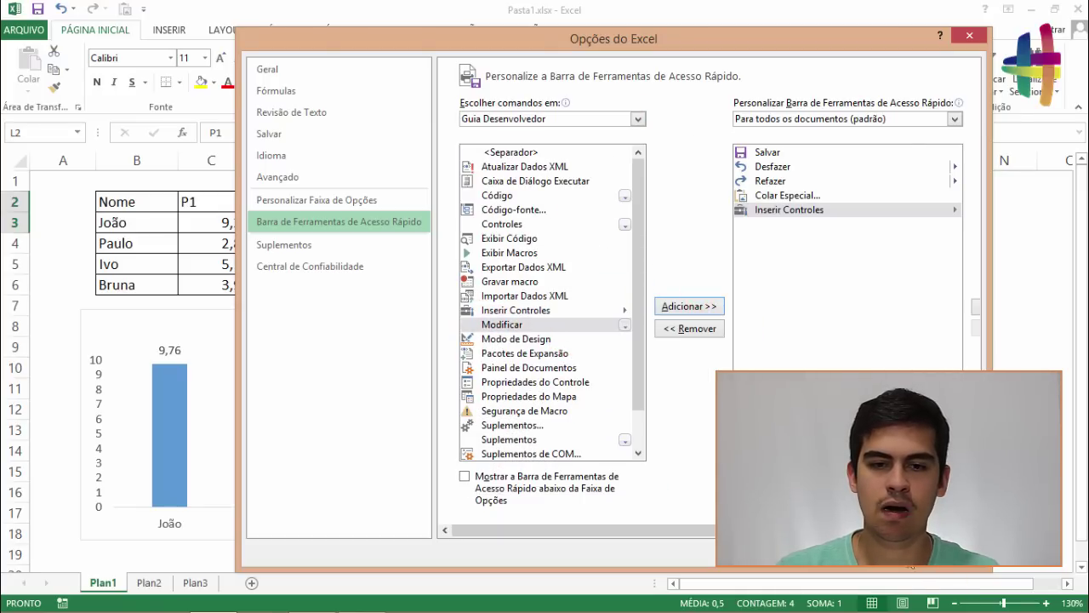
click(885, 548)
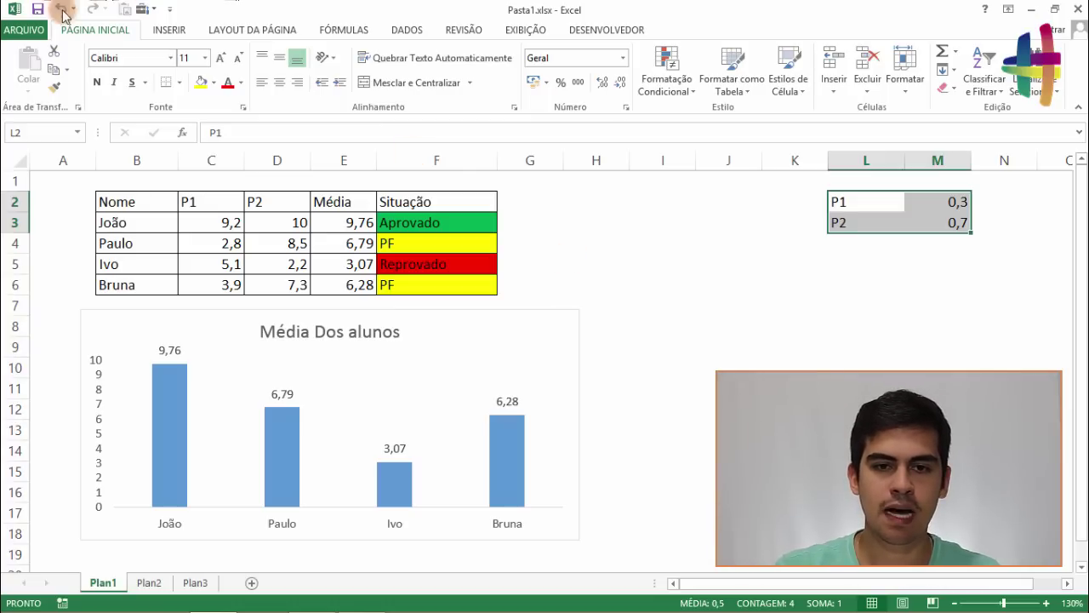
Step: Insert a form-control combo box beside the table, spanning columns G and H at row 2, and check its list
click(156, 12)
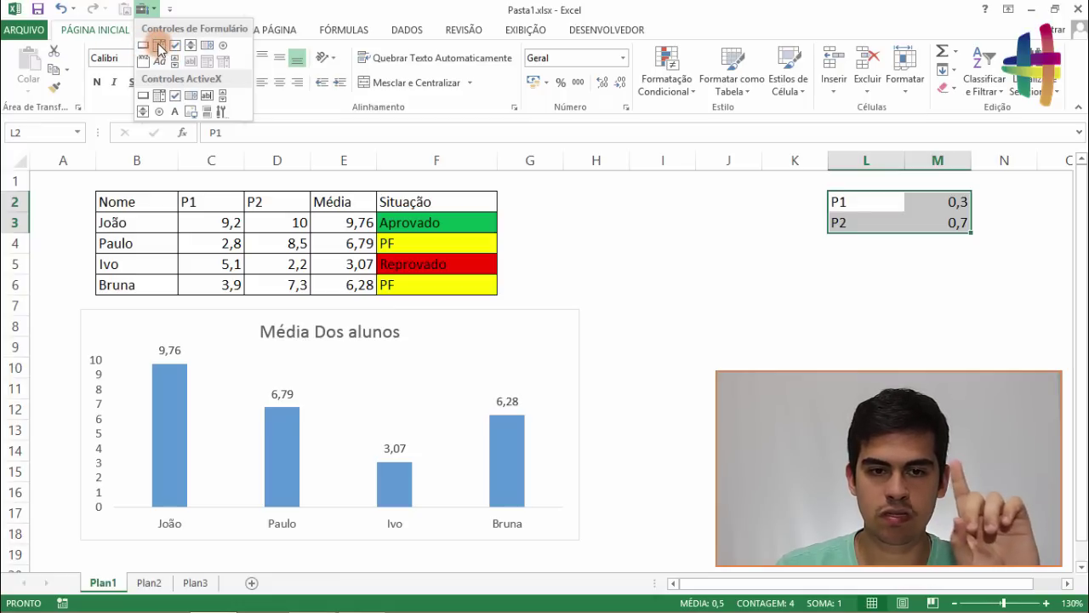
click(158, 48)
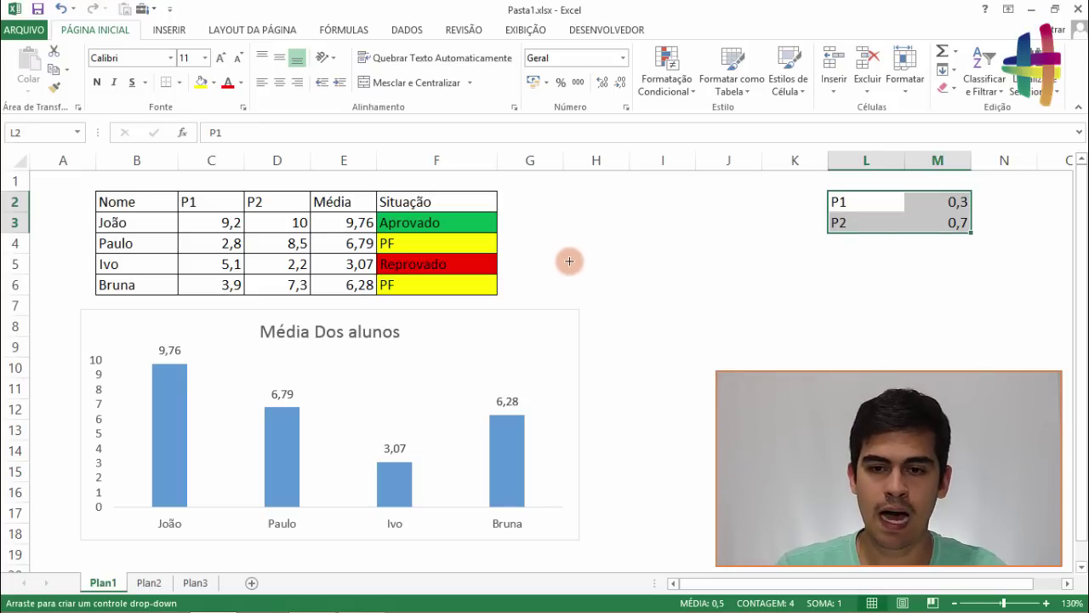
drag(529, 196, 675, 210)
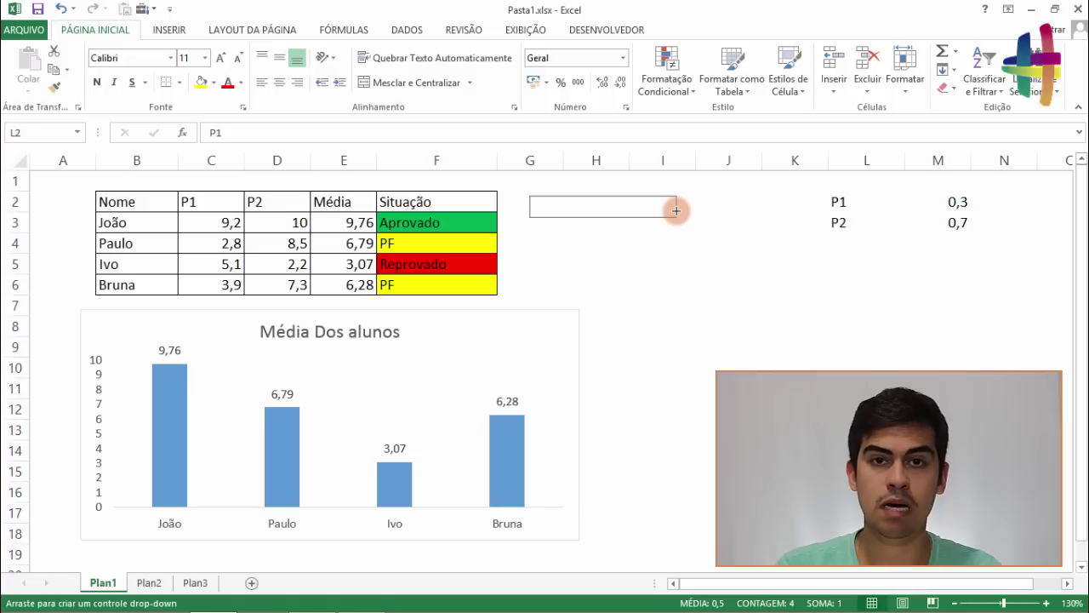
drag(676, 210, 633, 210)
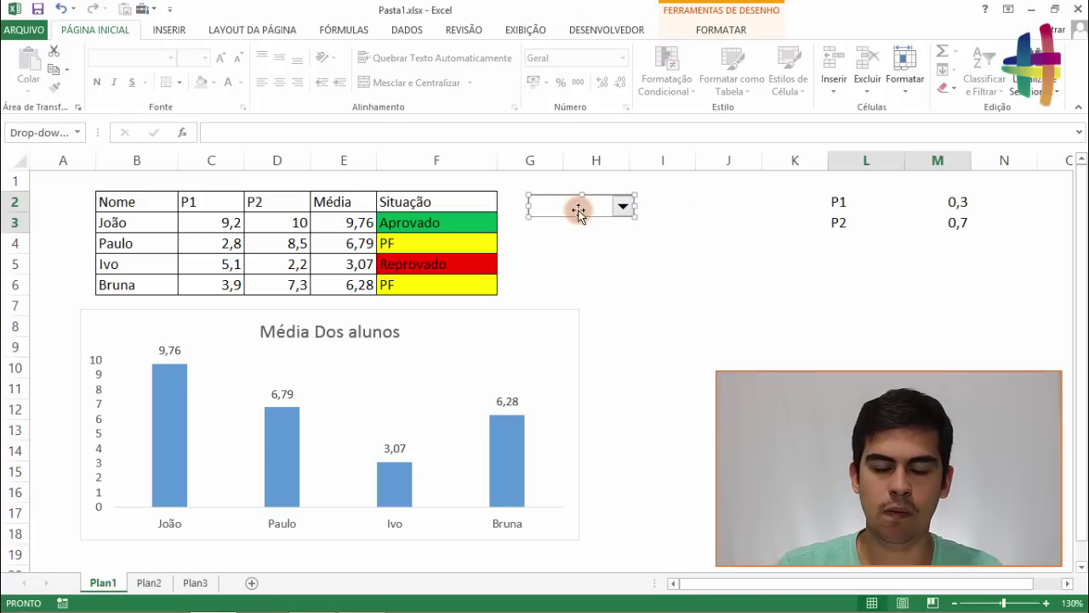
click(704, 218)
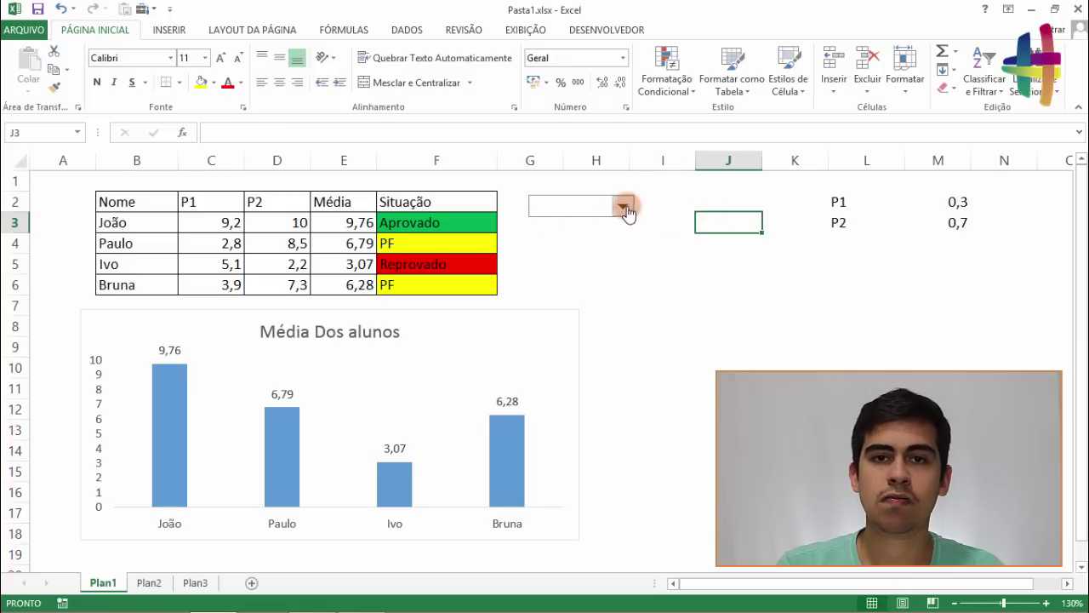
click(624, 209)
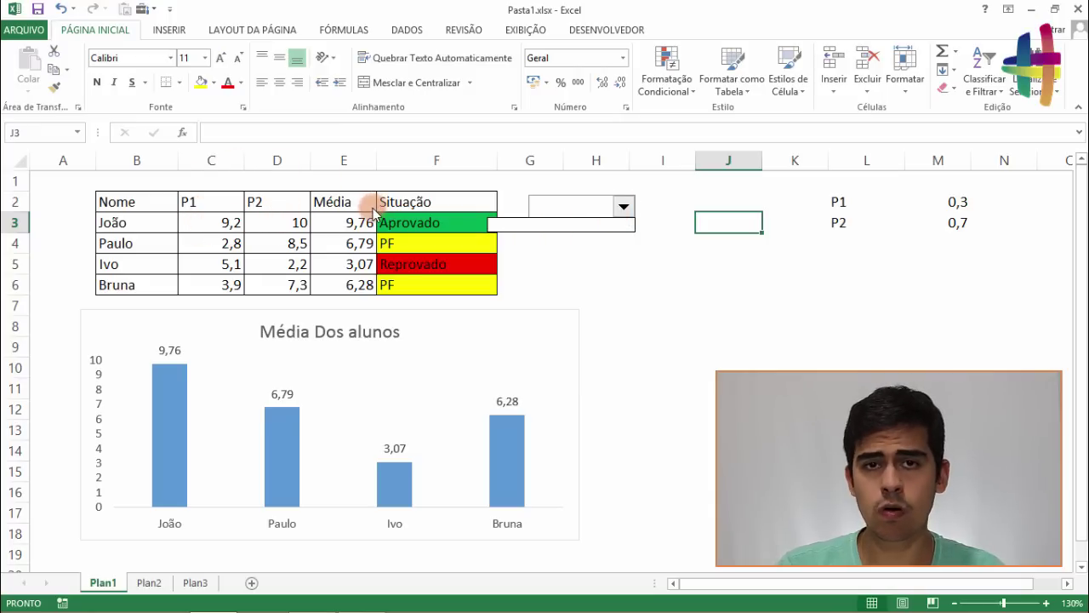
click(661, 238)
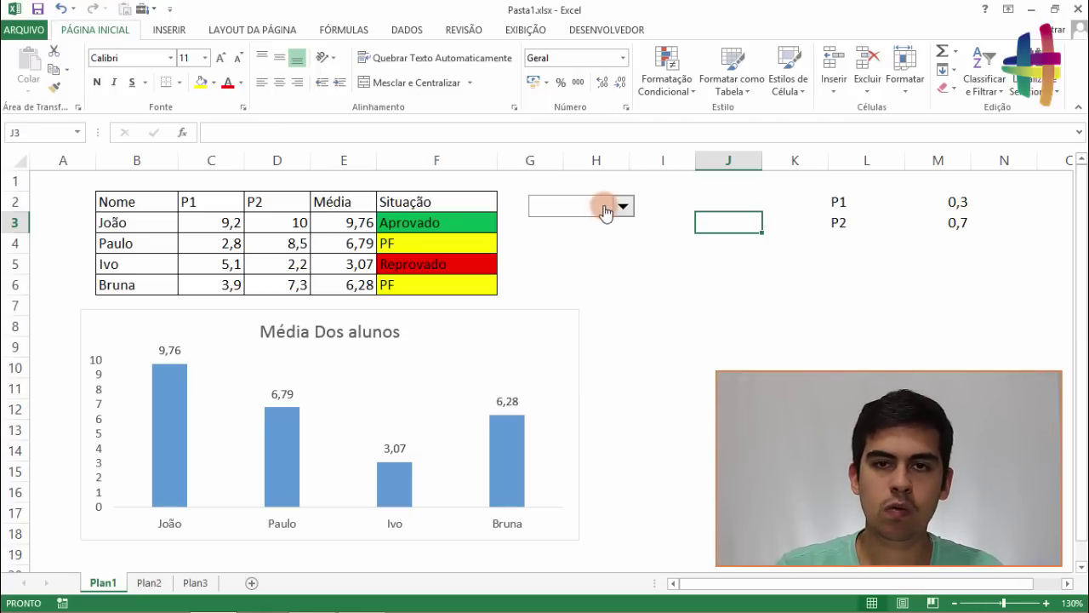
Step: Set the combo box's input range to $J$1:$J$3 in its control formatting
right_click(605, 209)
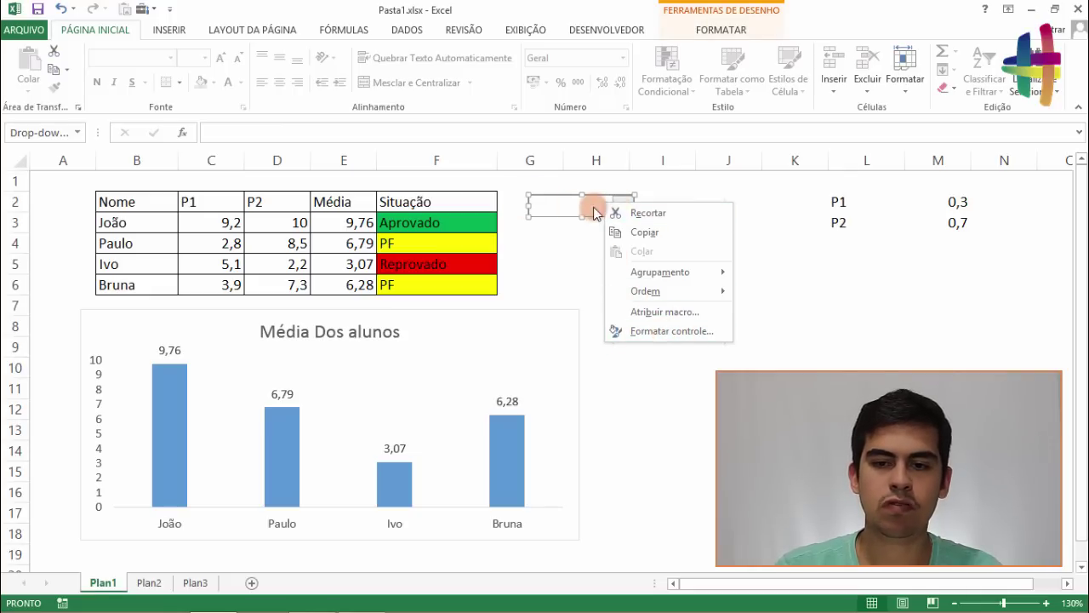
click(663, 333)
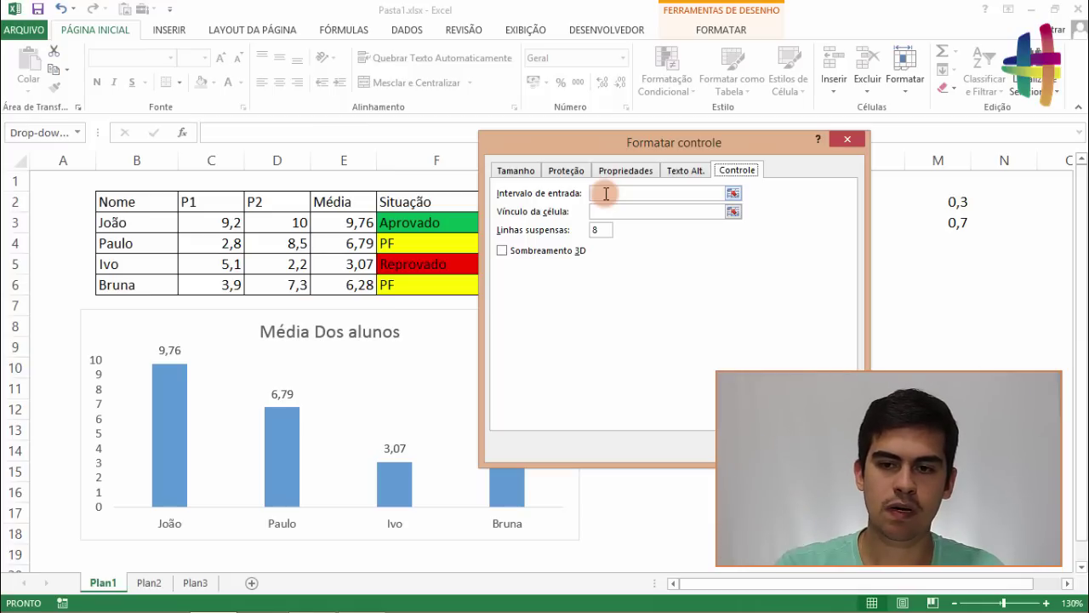
click(734, 193)
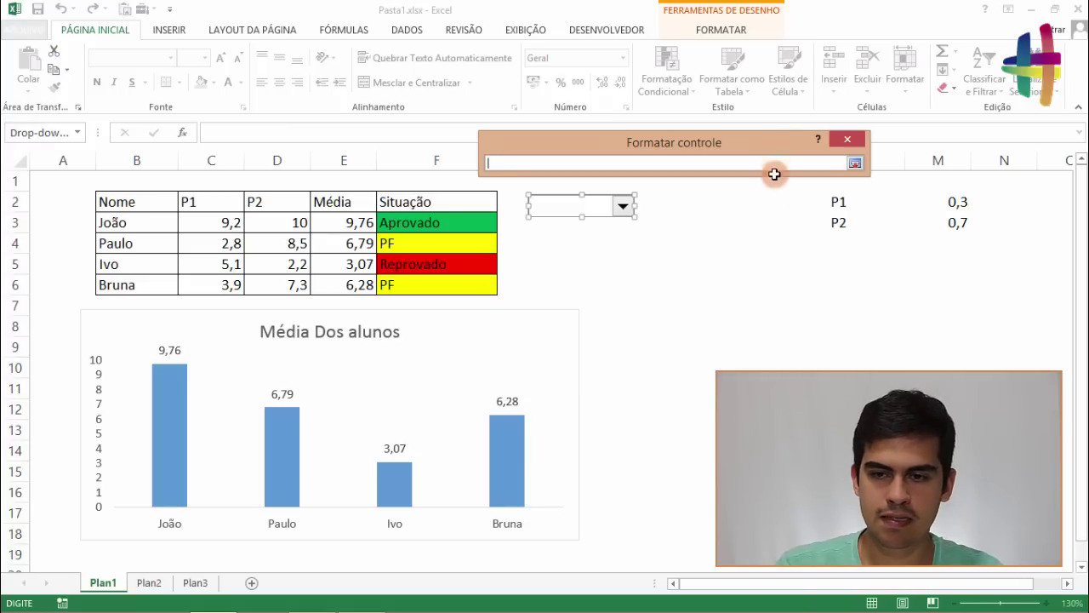
drag(766, 134, 747, 30)
drag(741, 182, 739, 206)
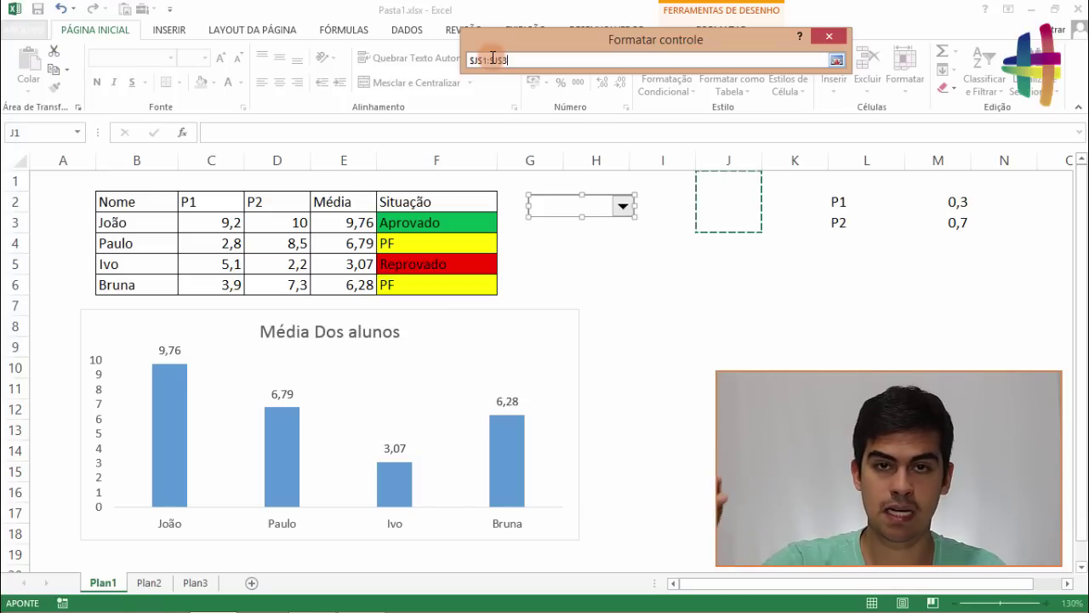
key(Return)
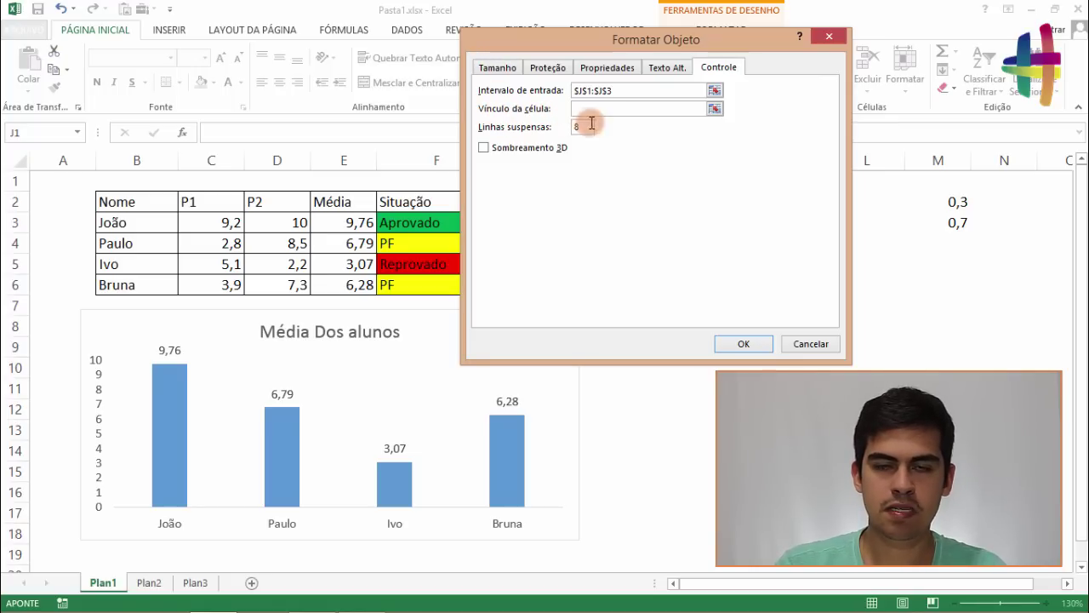
Step: Link the combo box to cell $J$4 and apply the control settings
click(717, 113)
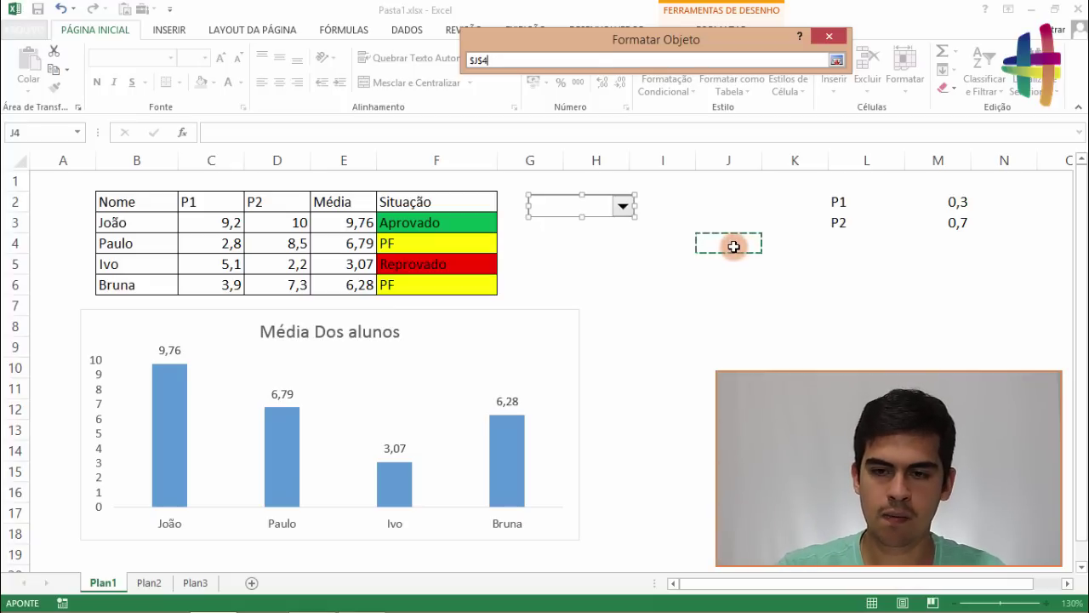
key(Return)
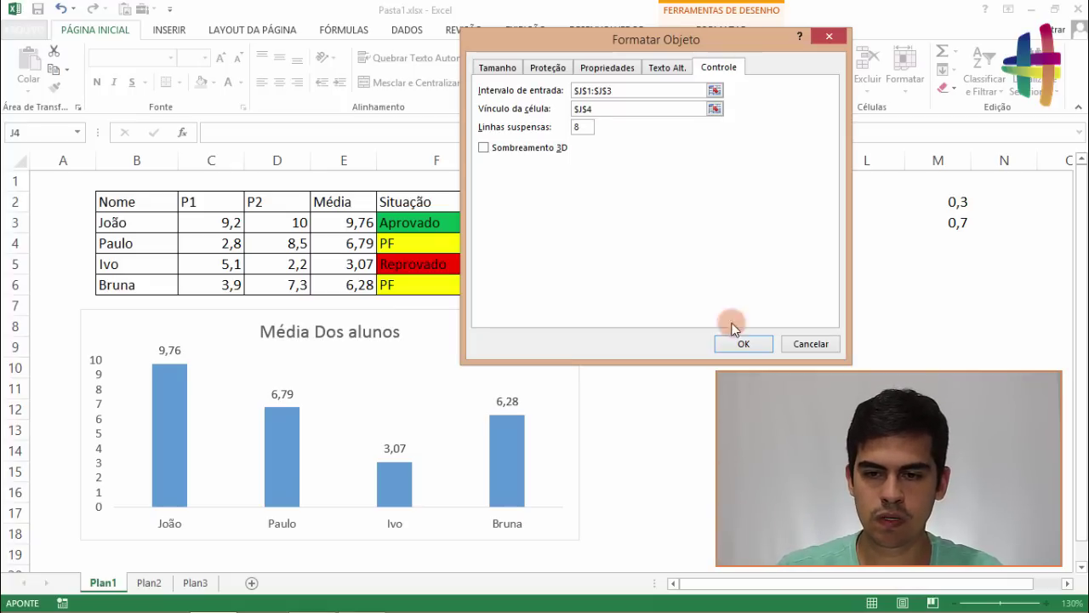
click(744, 344)
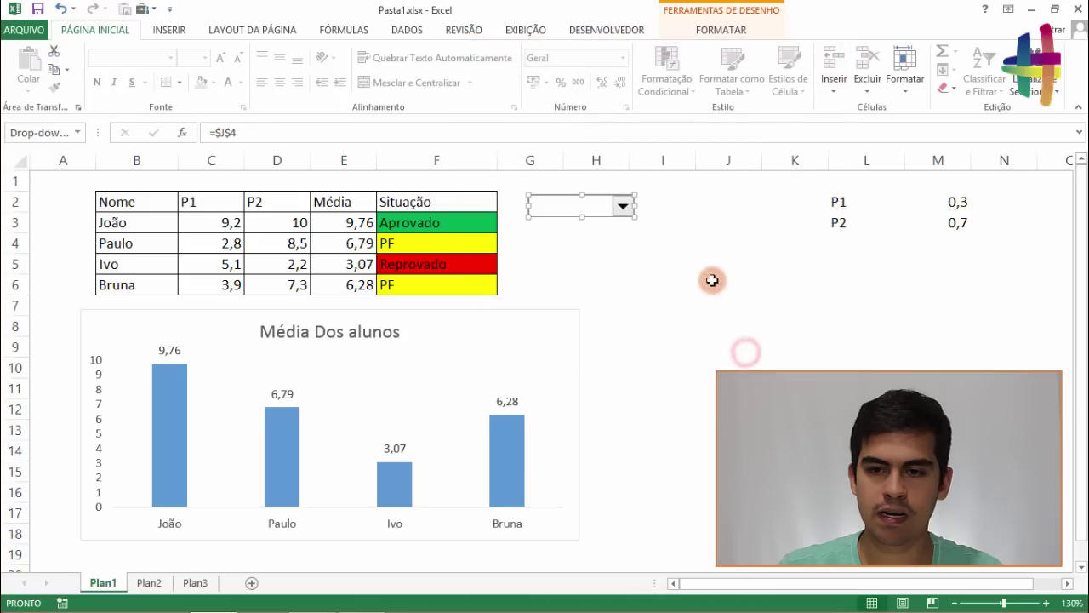
click(712, 278)
Step: Enter the combo box list items P1, P2 and Média in cells J1 to J3
click(739, 181)
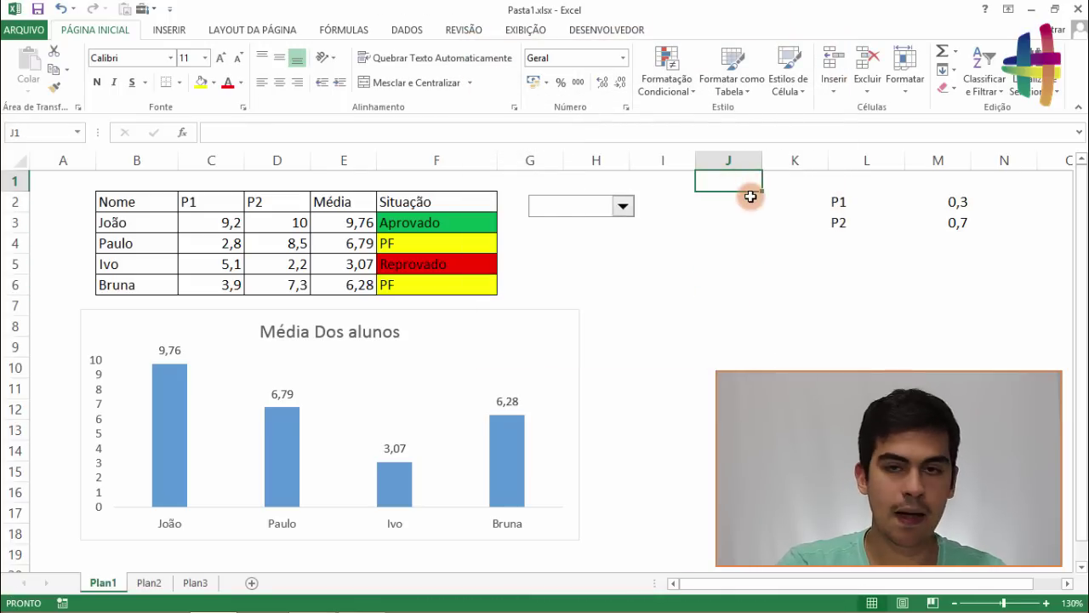
text(P1)
key(Return)
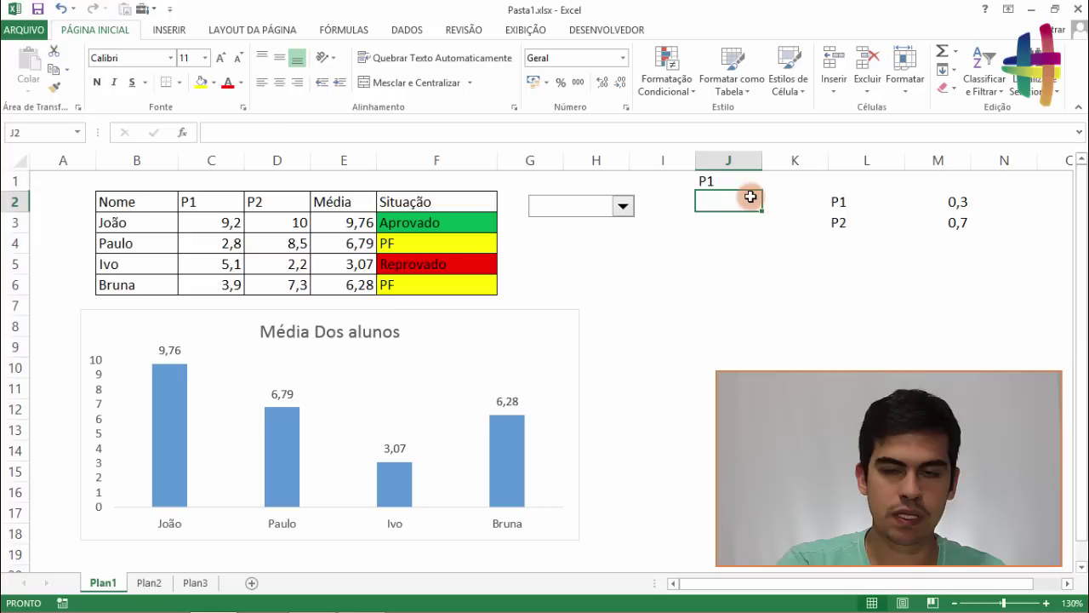
text(P2)
key(Return)
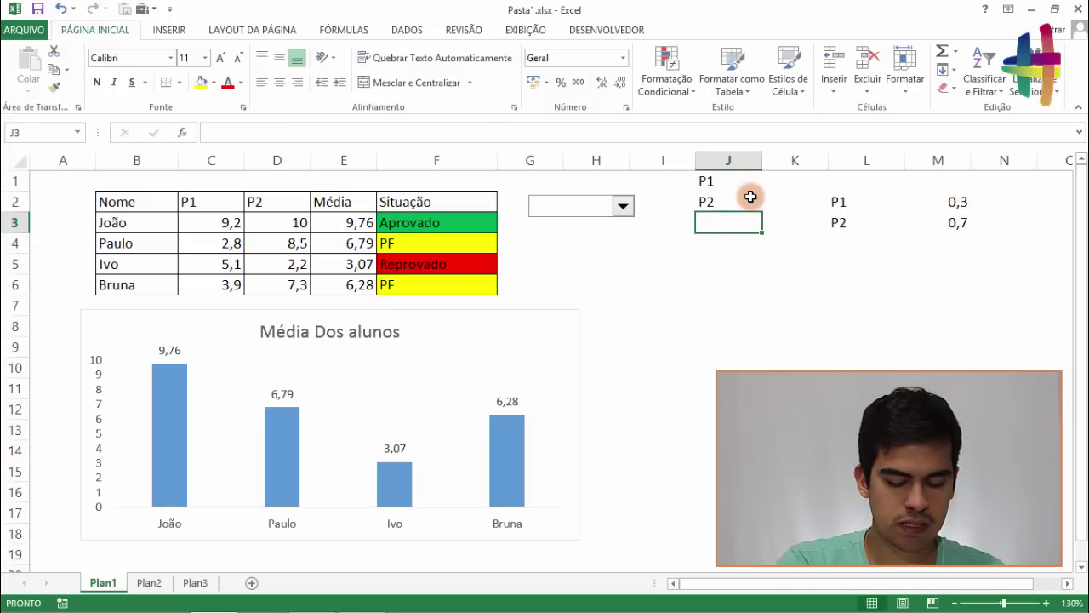
text(Médi)
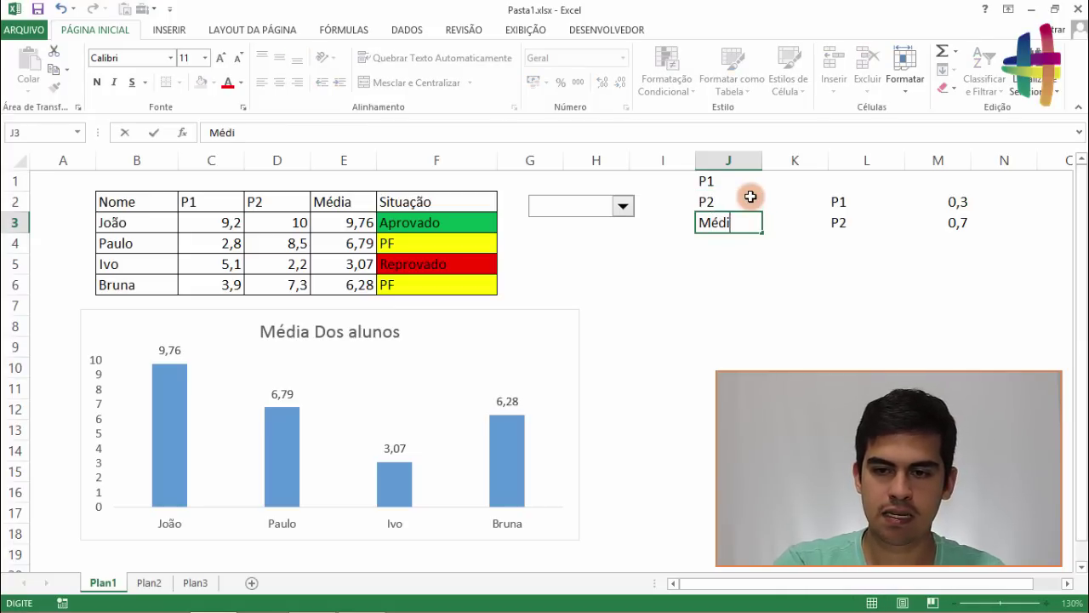
key(Return)
key(Up)
key(Up)
key(Up)
key(shift+Down)
key(shift+Down)
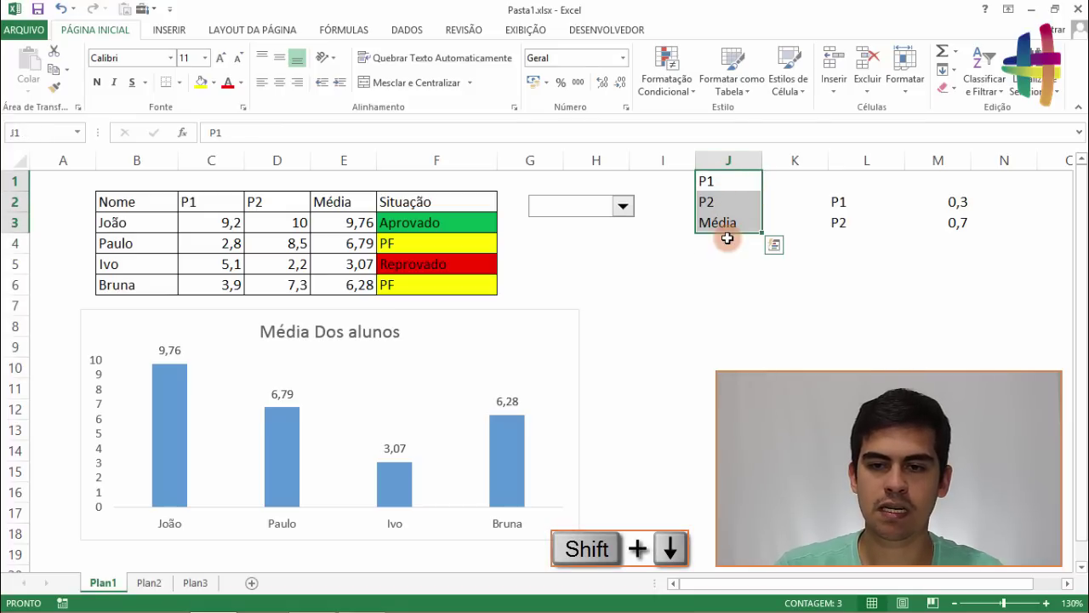
click(703, 264)
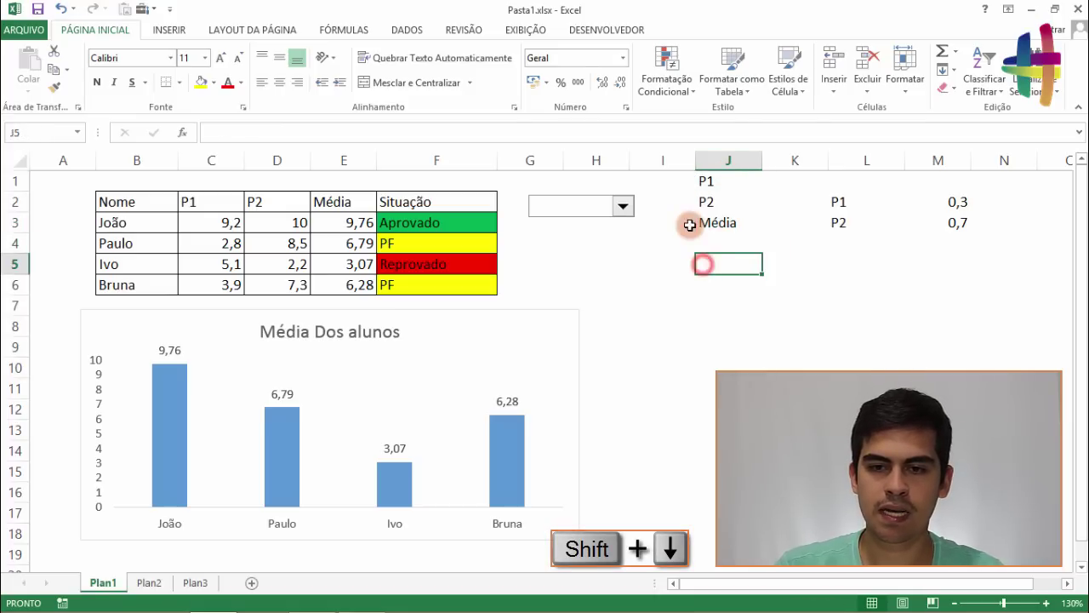
Step: Test the combo box by choosing P2, P1 and Média in turn, checking linked cell J4 for each choice
click(618, 207)
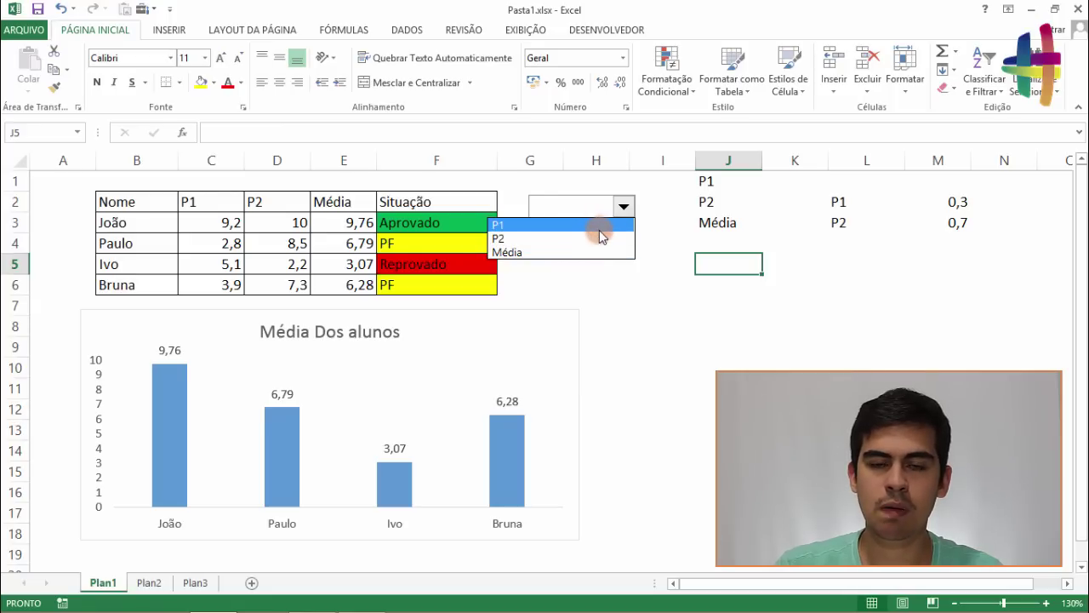
click(600, 239)
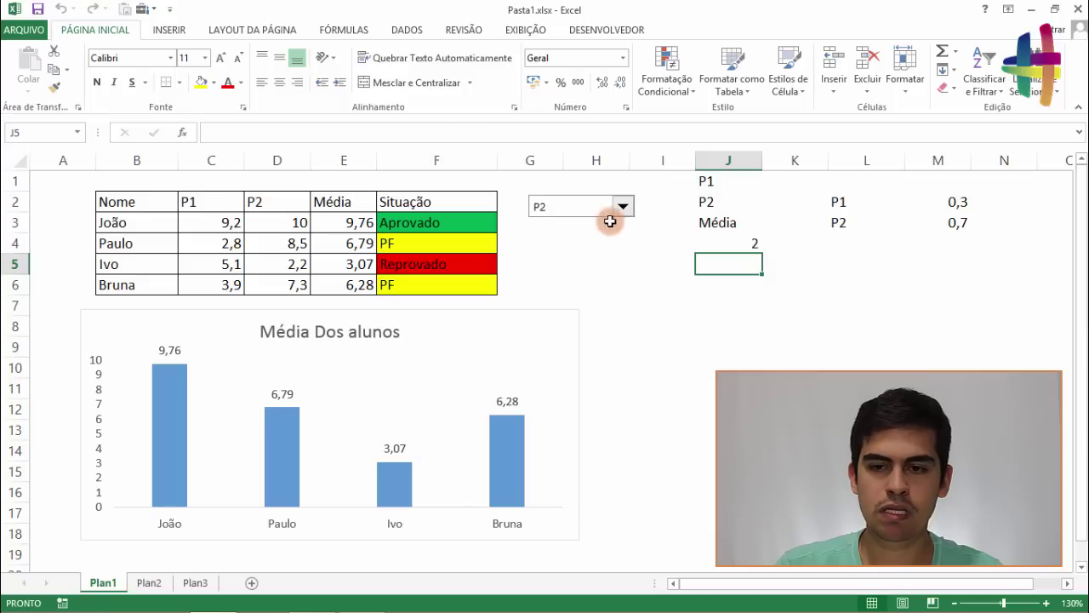
click(712, 238)
click(717, 243)
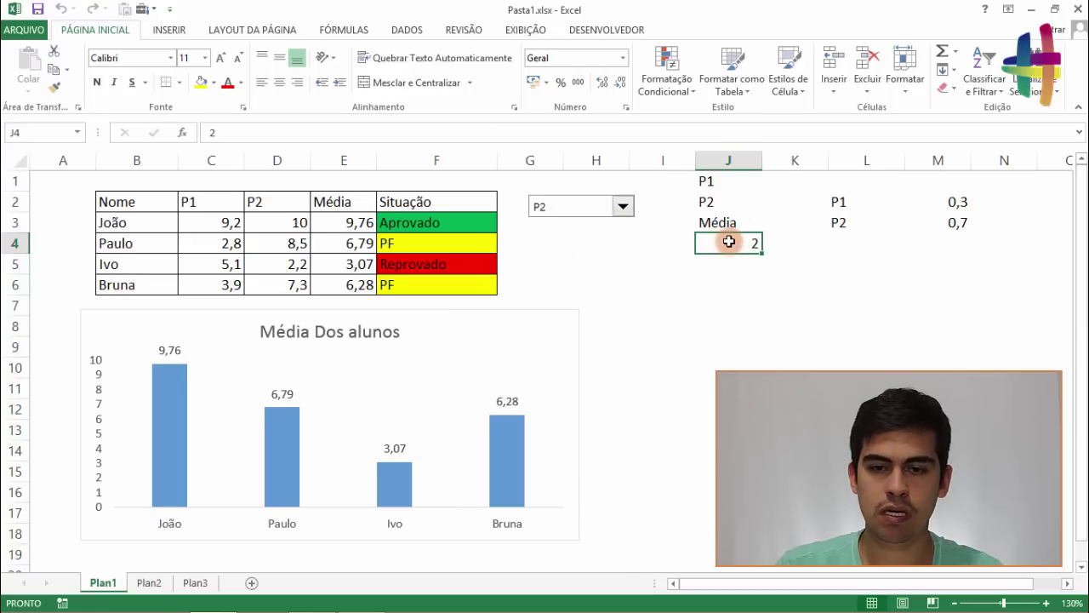
click(550, 205)
click(557, 230)
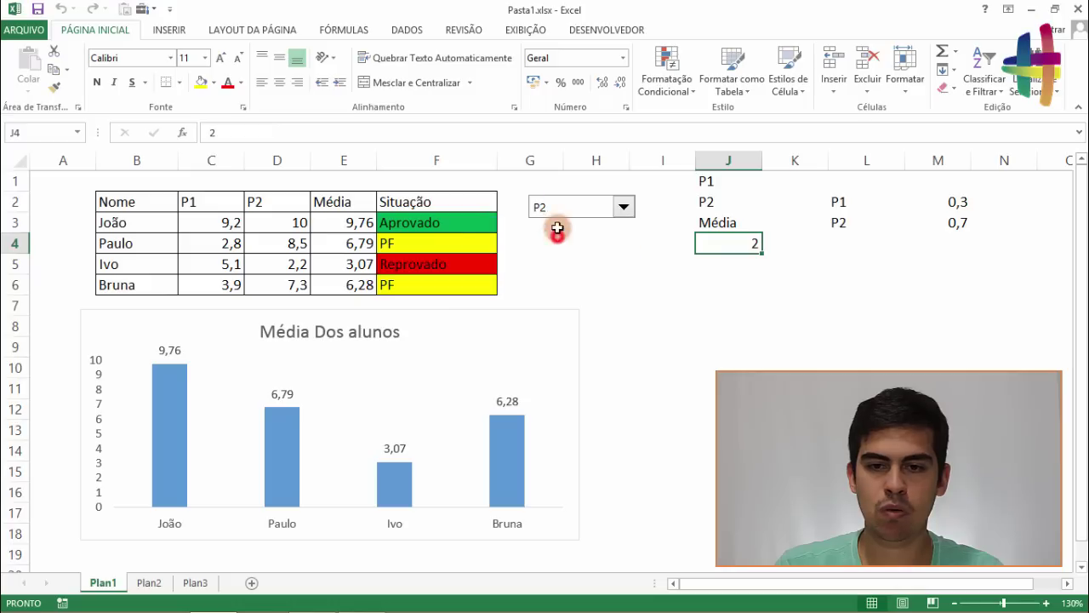
click(557, 212)
click(559, 225)
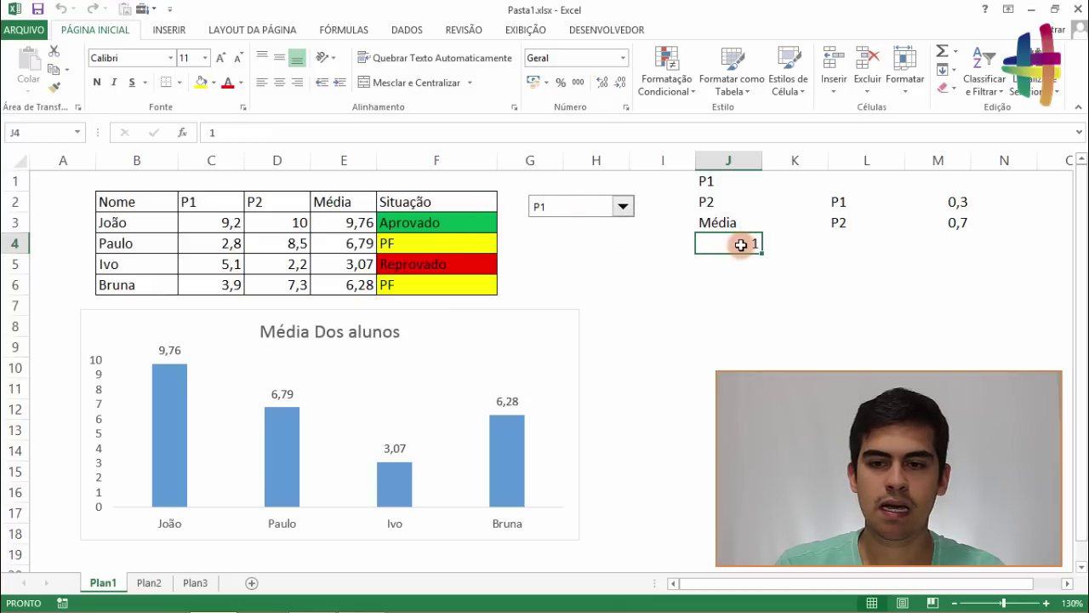
click(545, 207)
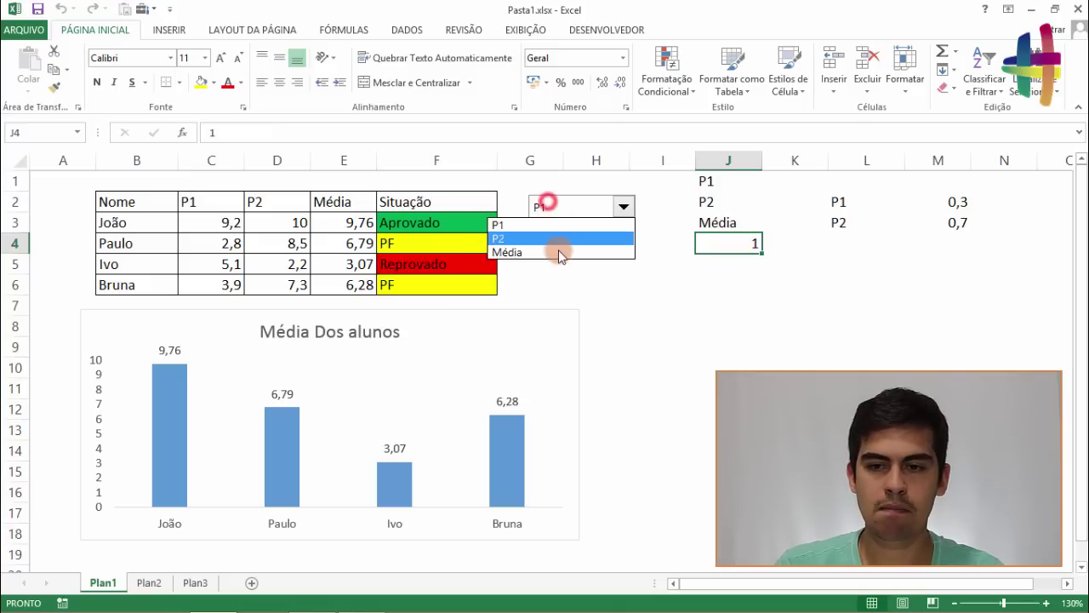
click(559, 247)
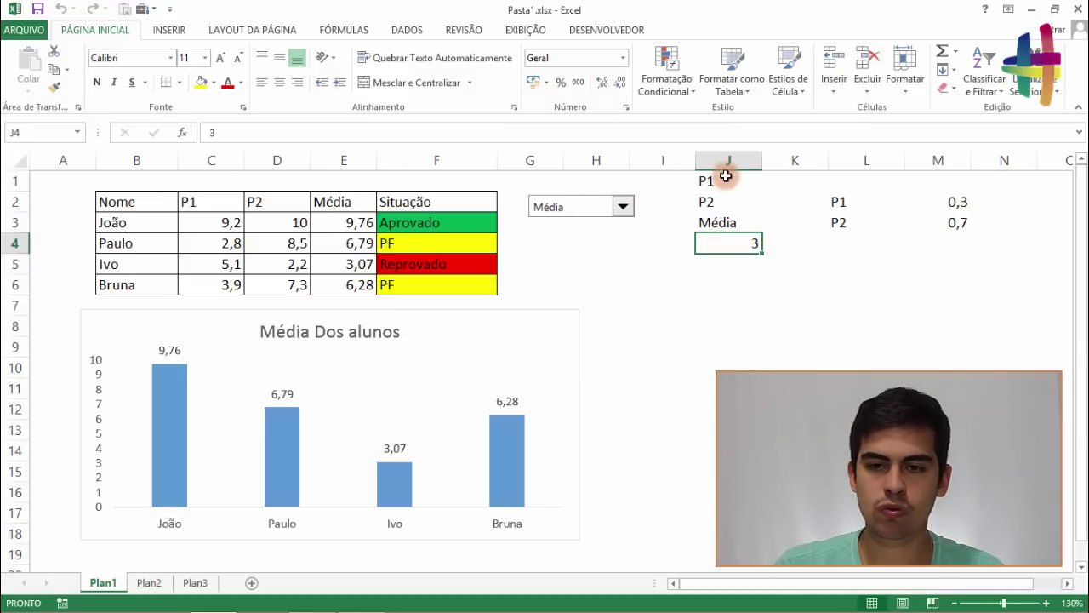
Step: Choose P1, P2 and Média again in the combo box, comparing J4 with each item's position in J1:J3
click(604, 211)
click(604, 225)
drag(722, 180, 724, 220)
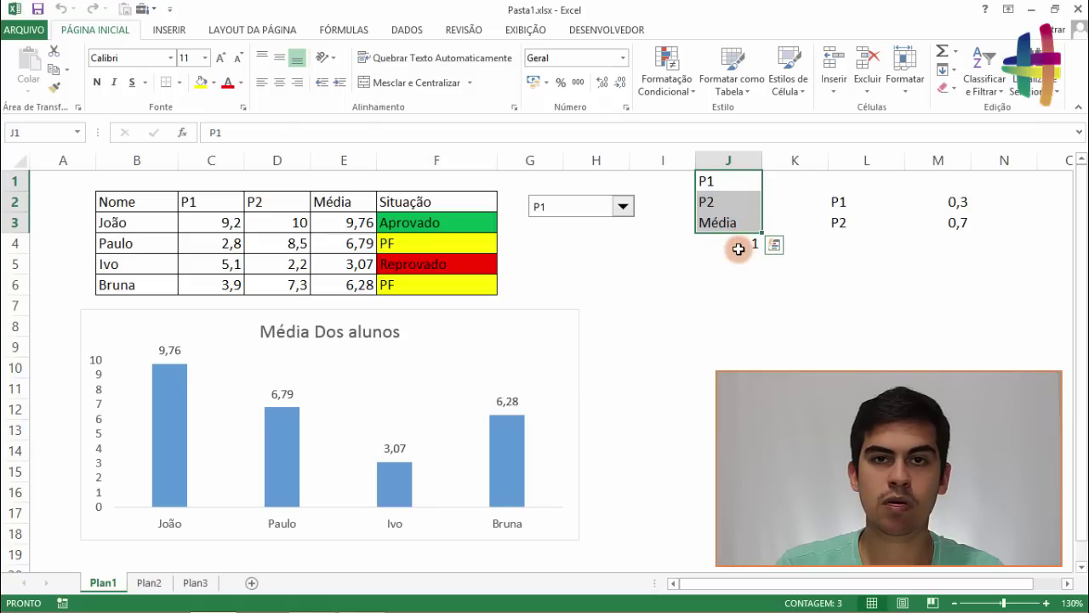
click(740, 243)
click(623, 205)
click(593, 234)
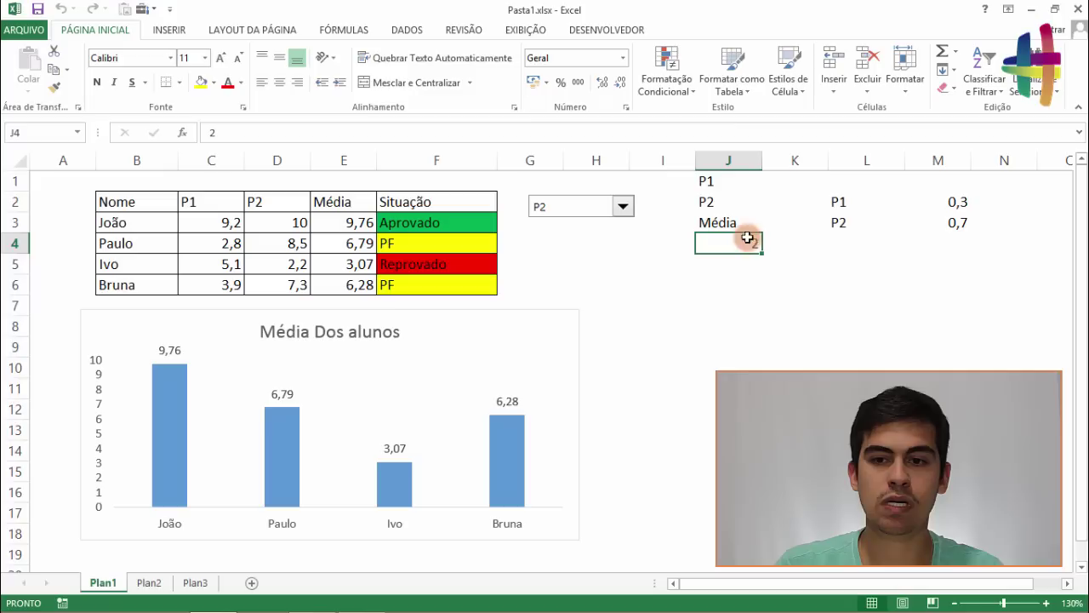
drag(729, 181, 729, 223)
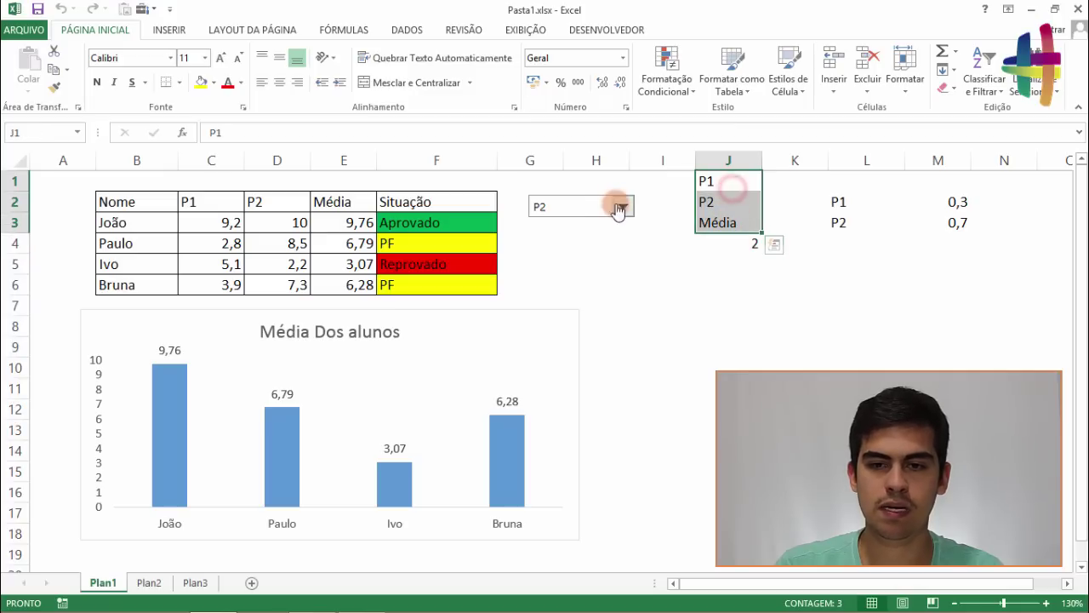
click(622, 206)
click(595, 251)
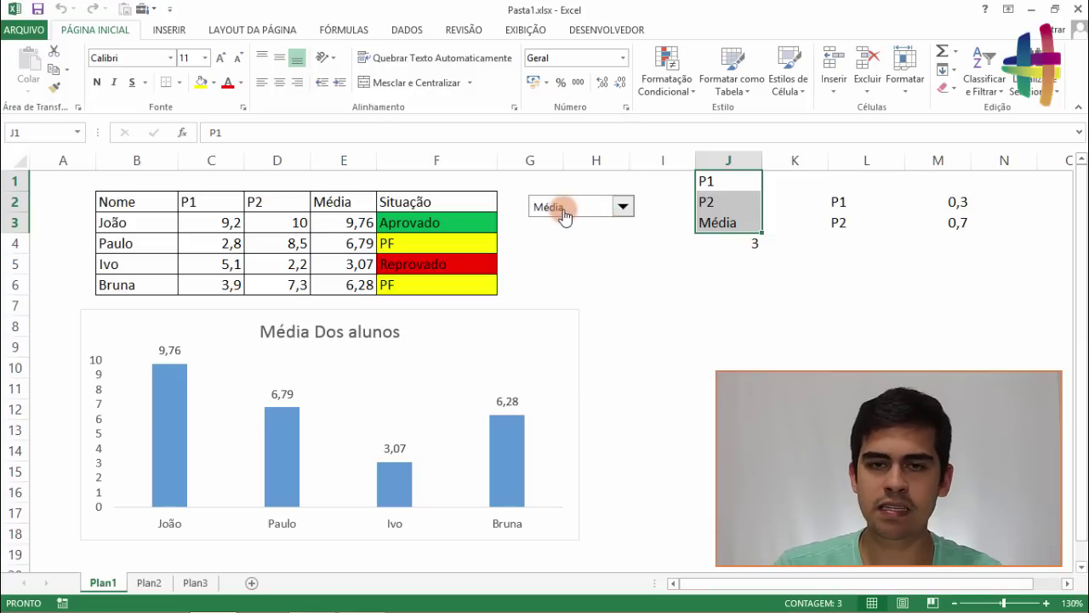
click(600, 257)
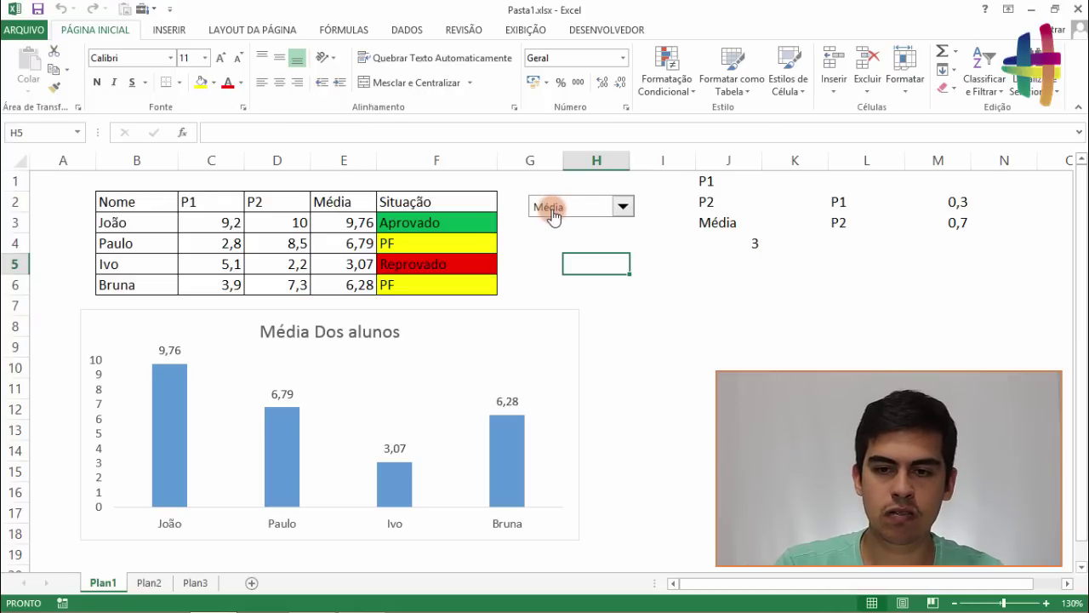
click(551, 213)
click(554, 216)
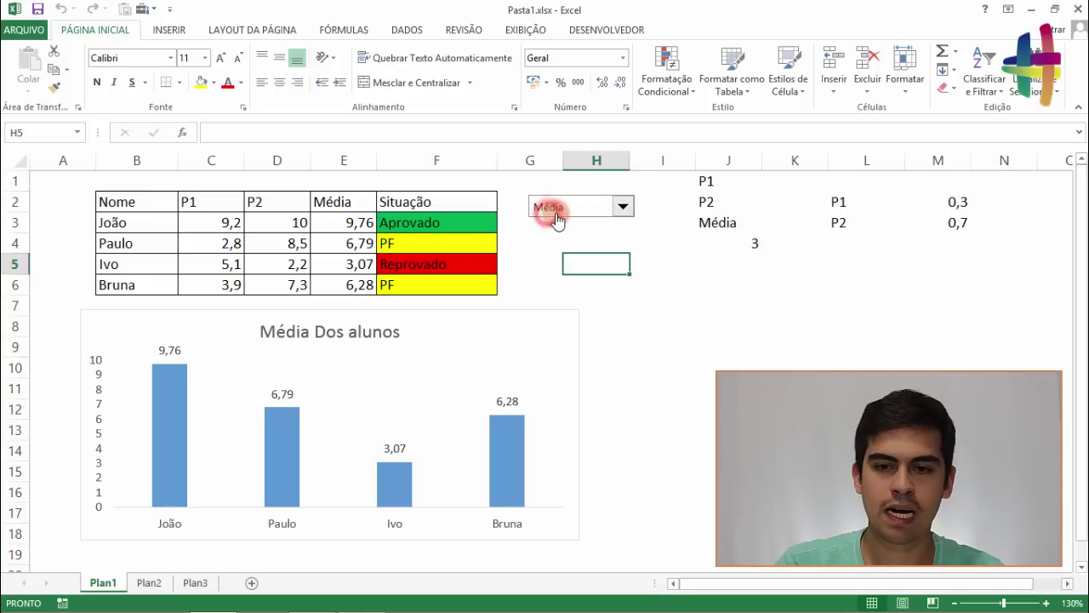
click(566, 213)
click(564, 209)
click(564, 209)
click(581, 205)
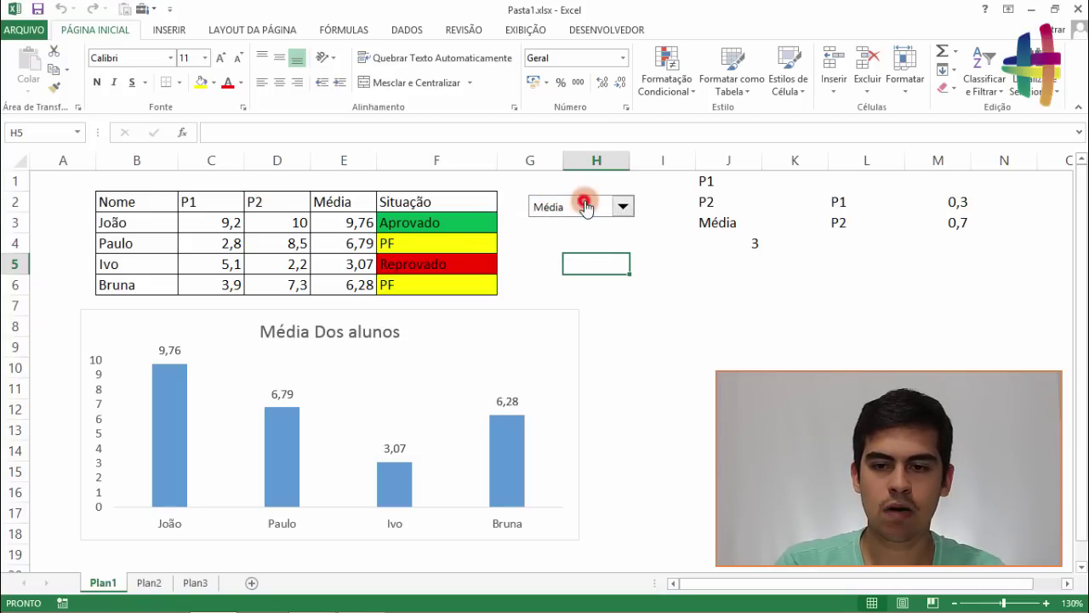
Step: Enter the formula =ÍNDICE(J1:J3;J4) in cell J5 to return the name of the selected list item
click(713, 259)
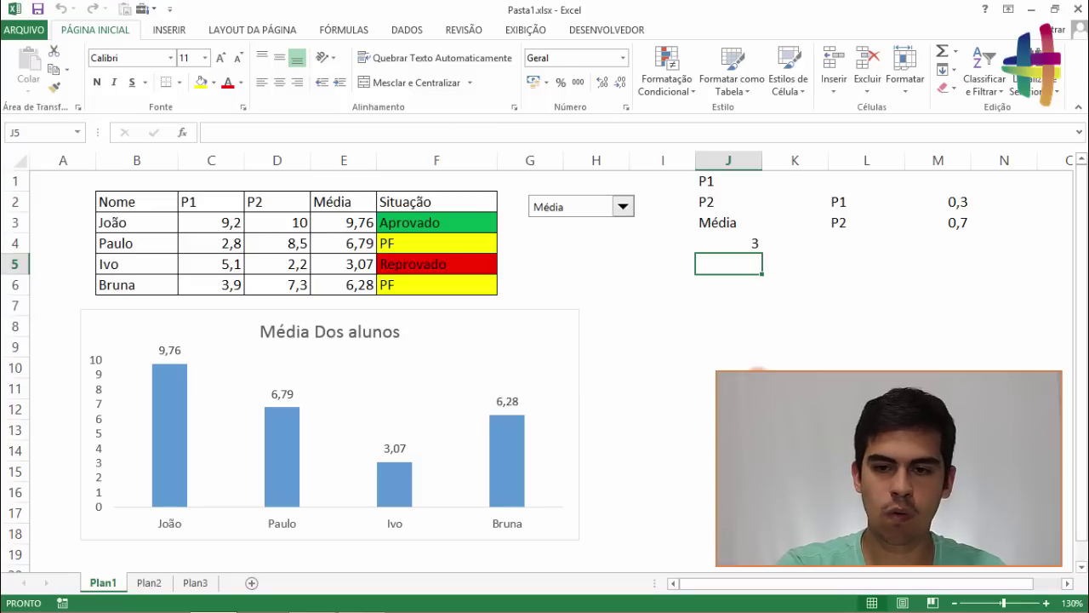
text(=ín)
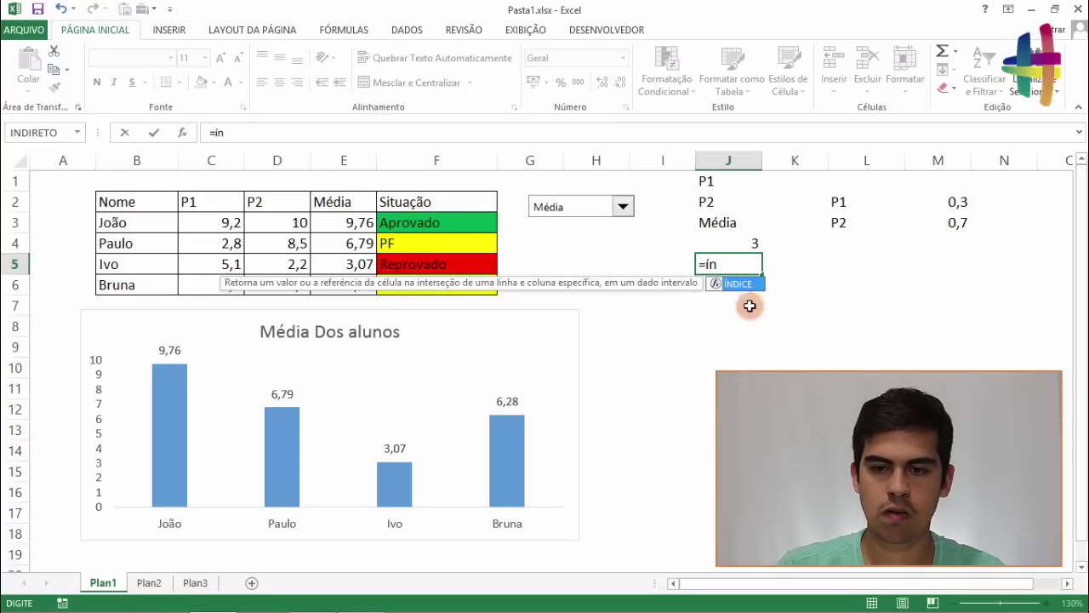
key(Tab)
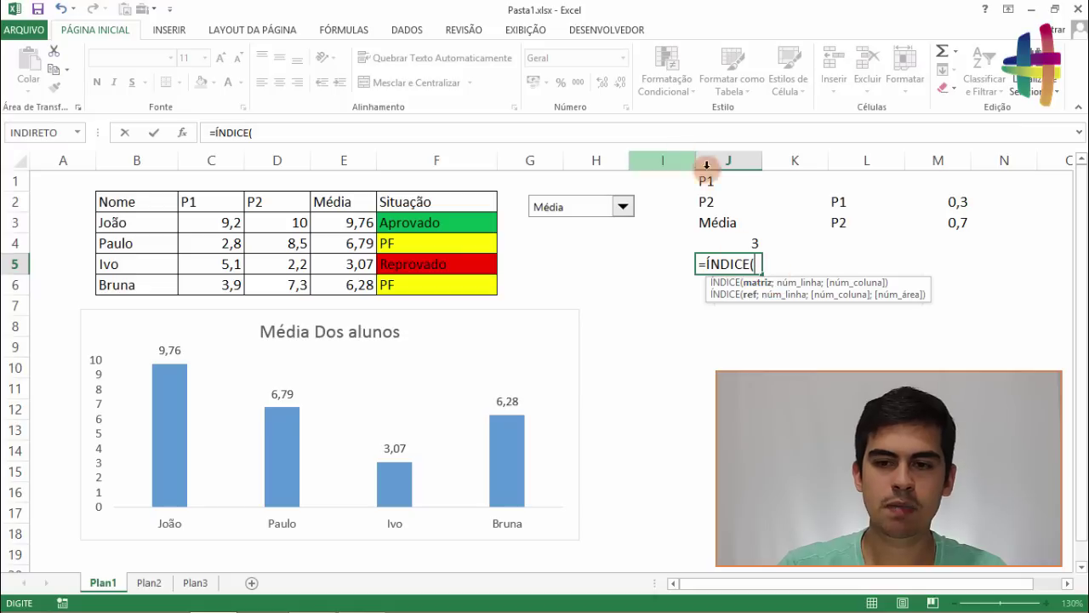
drag(709, 181, 719, 223)
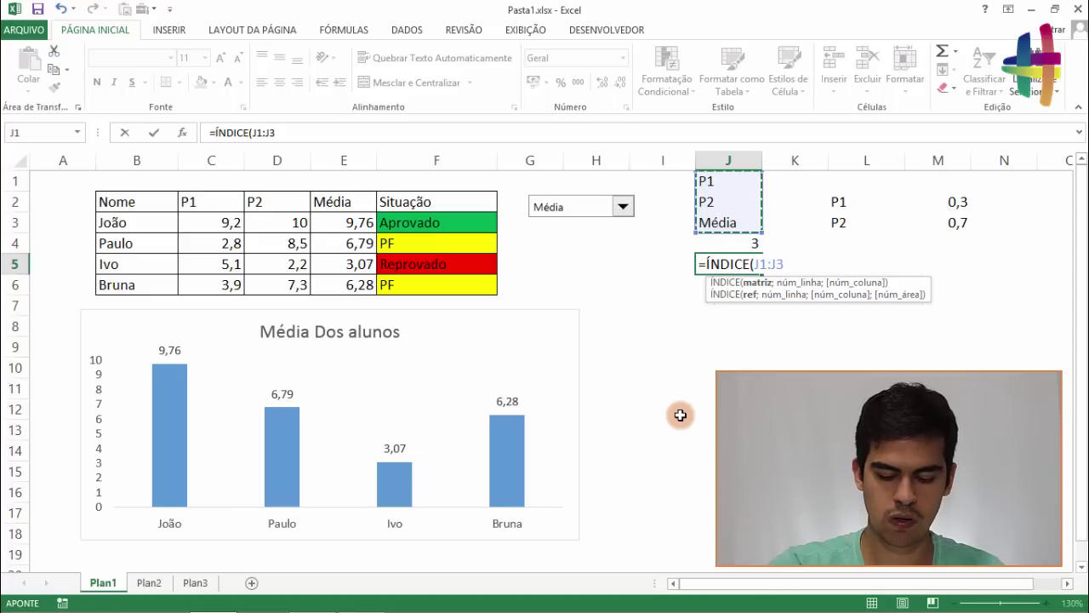
text(;)
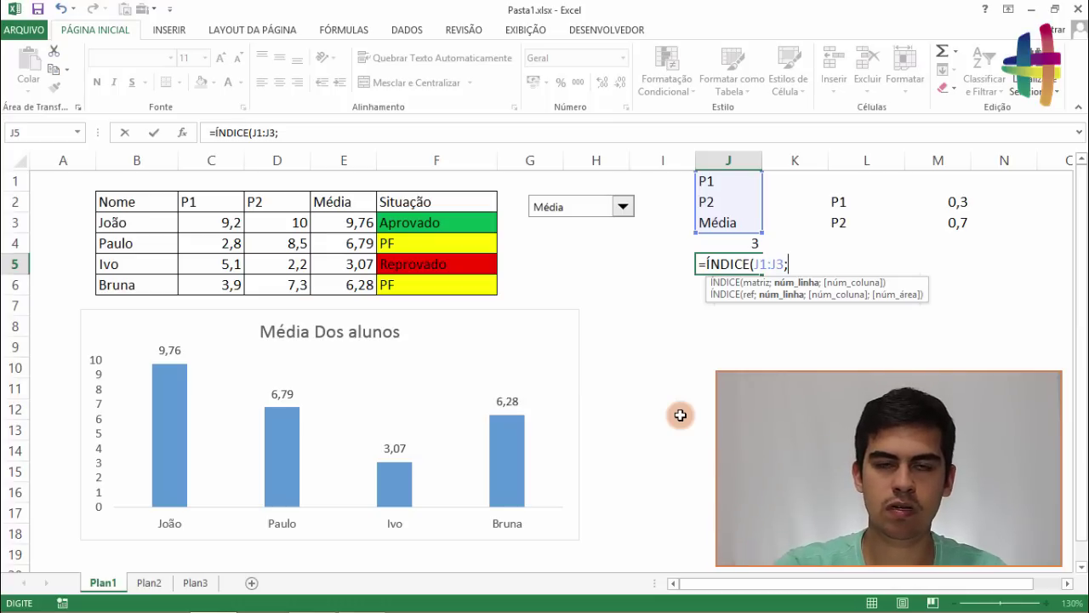
click(741, 241)
click(740, 263)
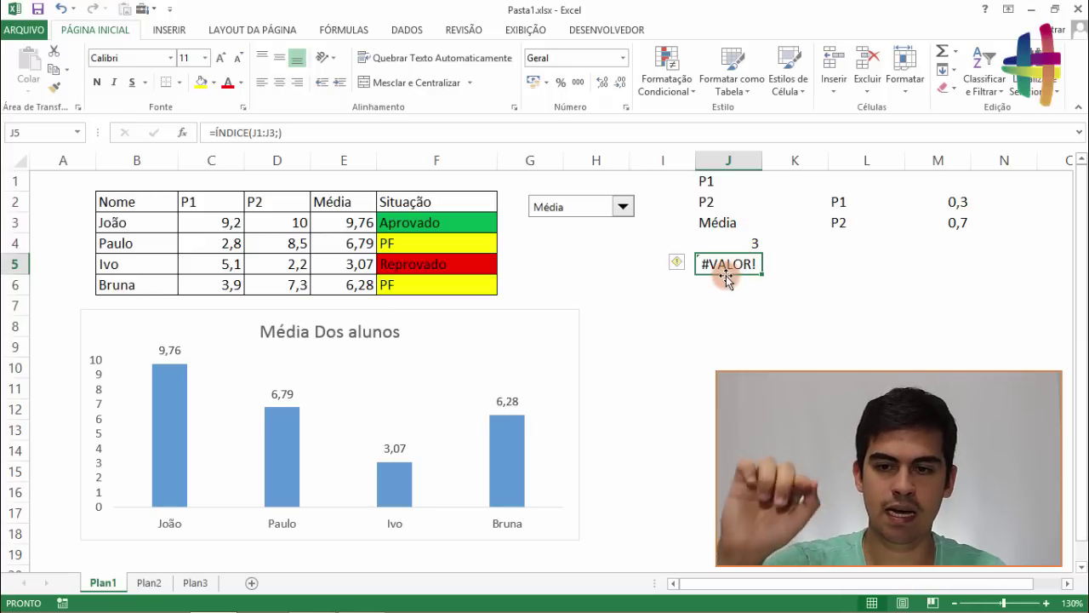
key(F2)
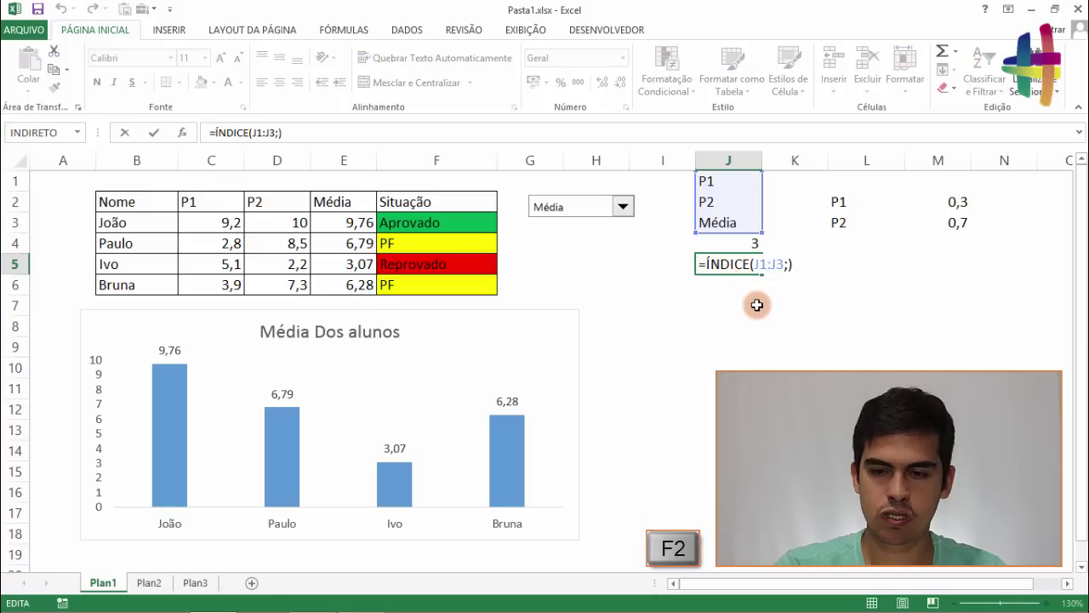
key(BackSpace)
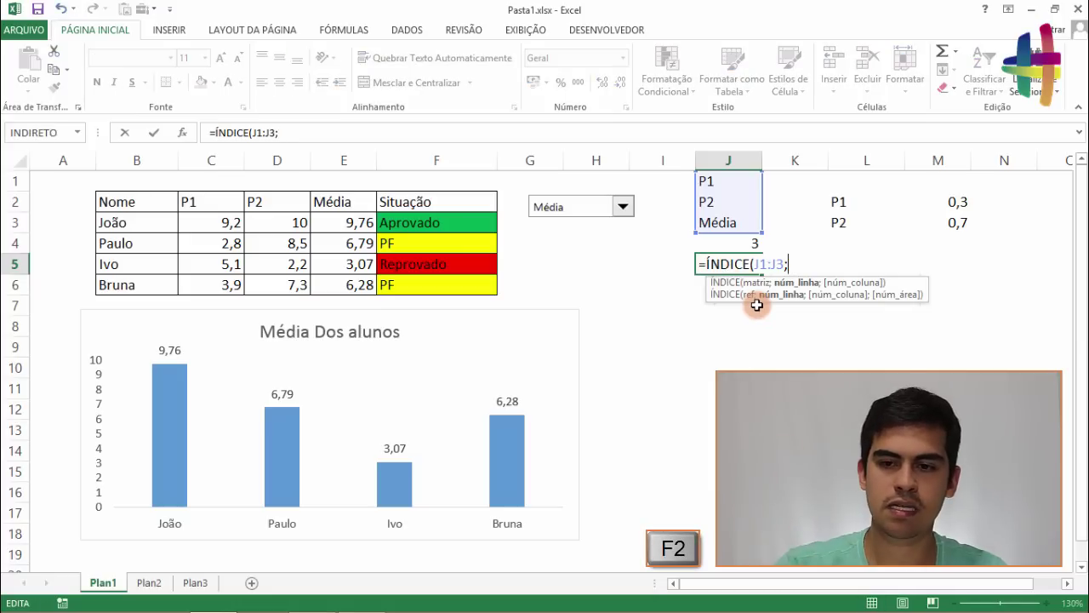
click(745, 244)
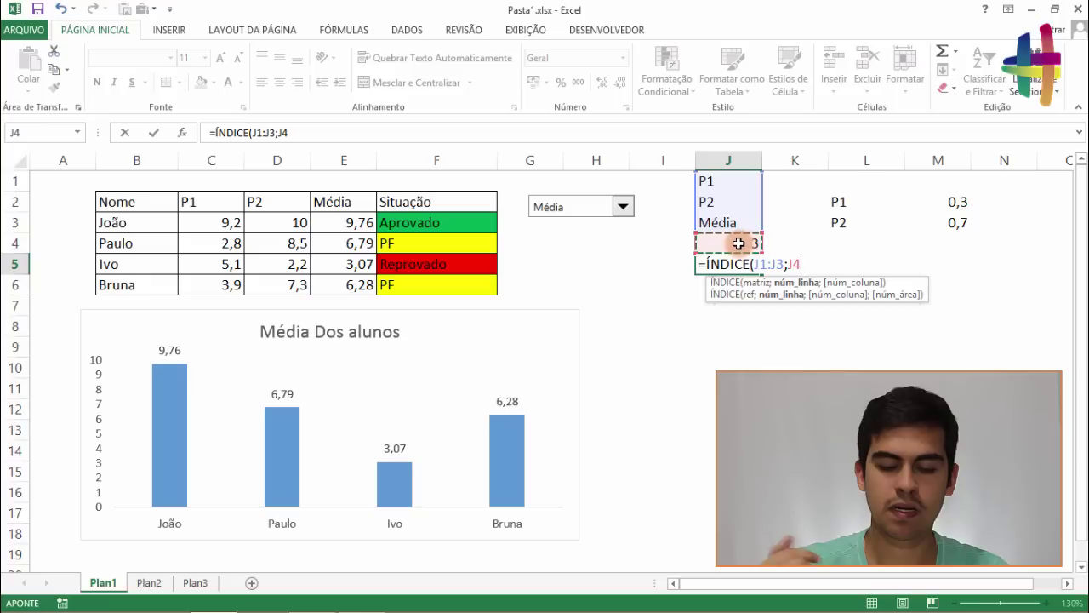
key(Return)
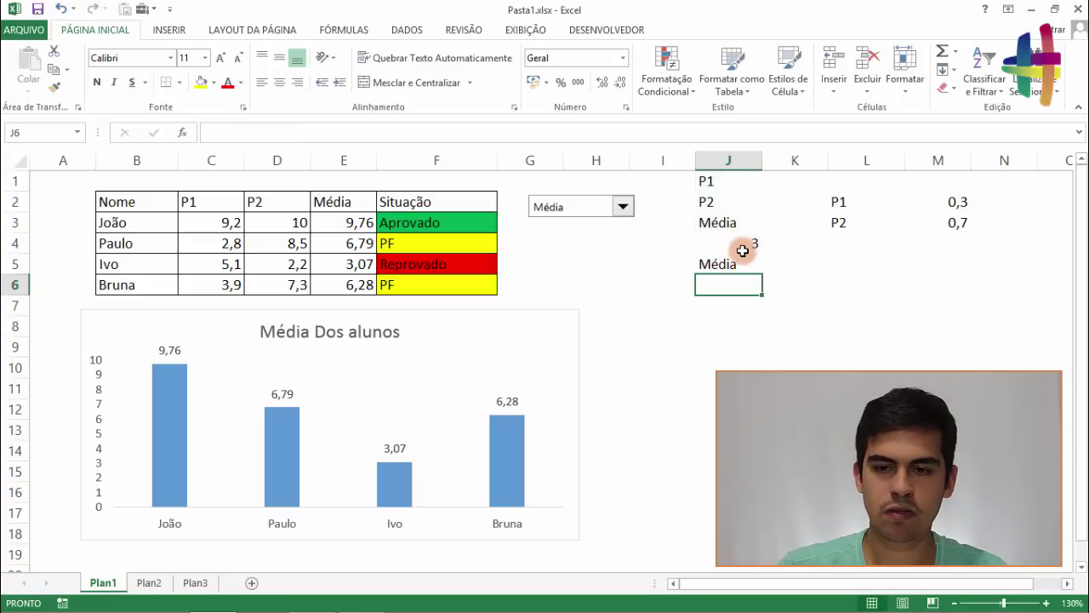
Step: Review the ranges referenced by the ÍNDICE formula in cell J5
click(733, 257)
click(656, 132)
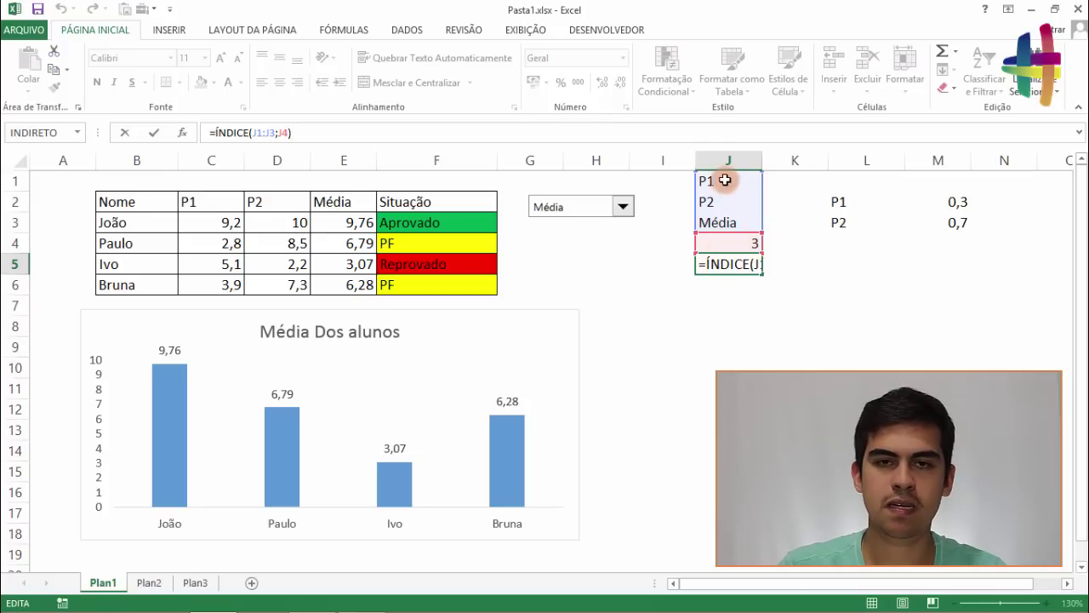
key(ctrl+Return)
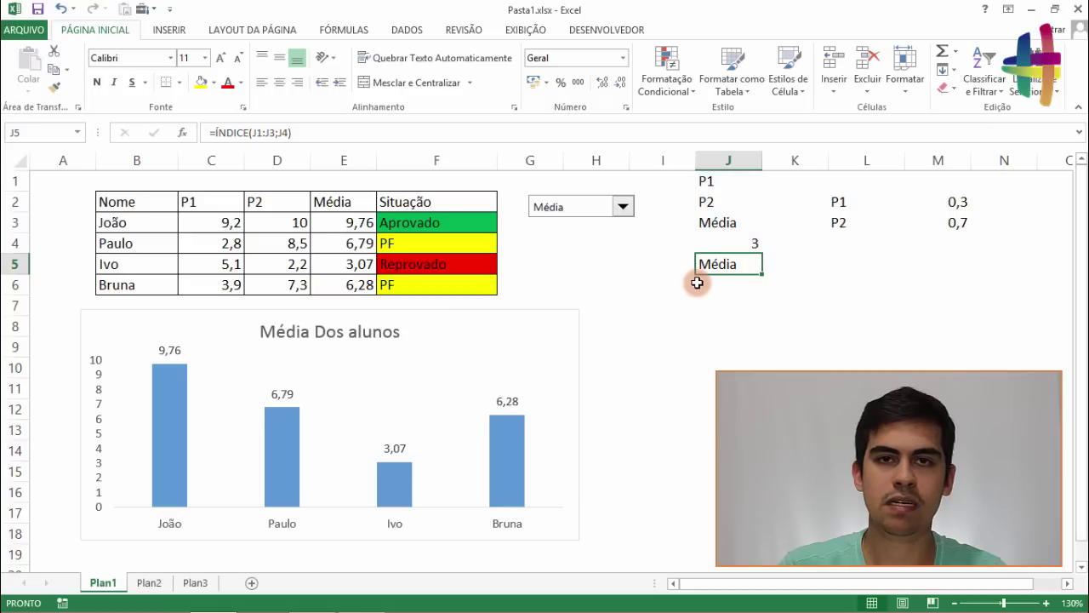
Step: Choose P1 in the combo box and check J4 and the ÍNDICE result in J5 against the list in J1:J3
click(595, 210)
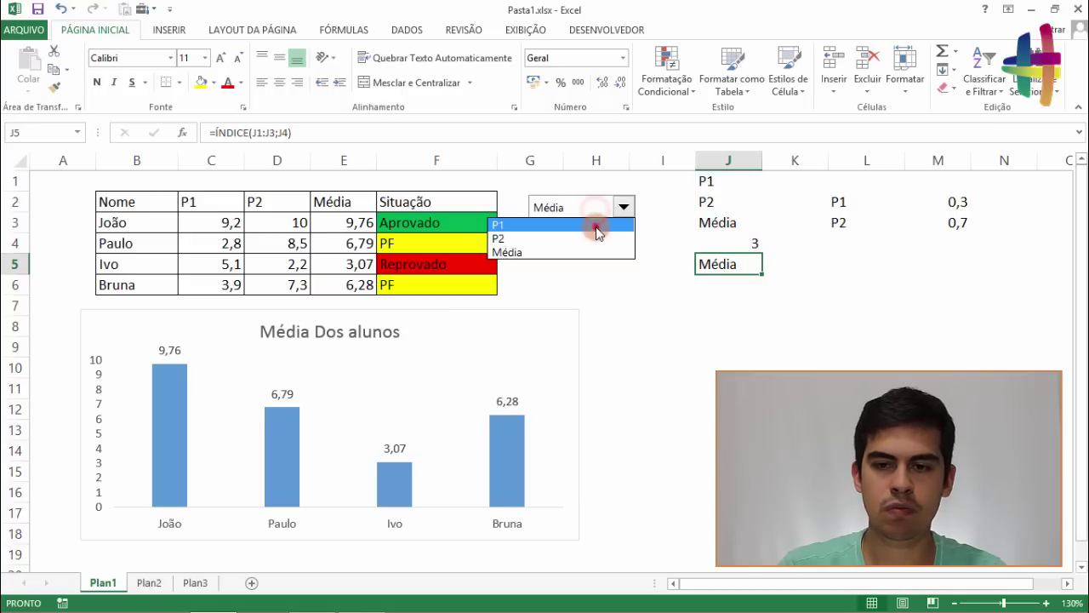
click(596, 226)
click(744, 242)
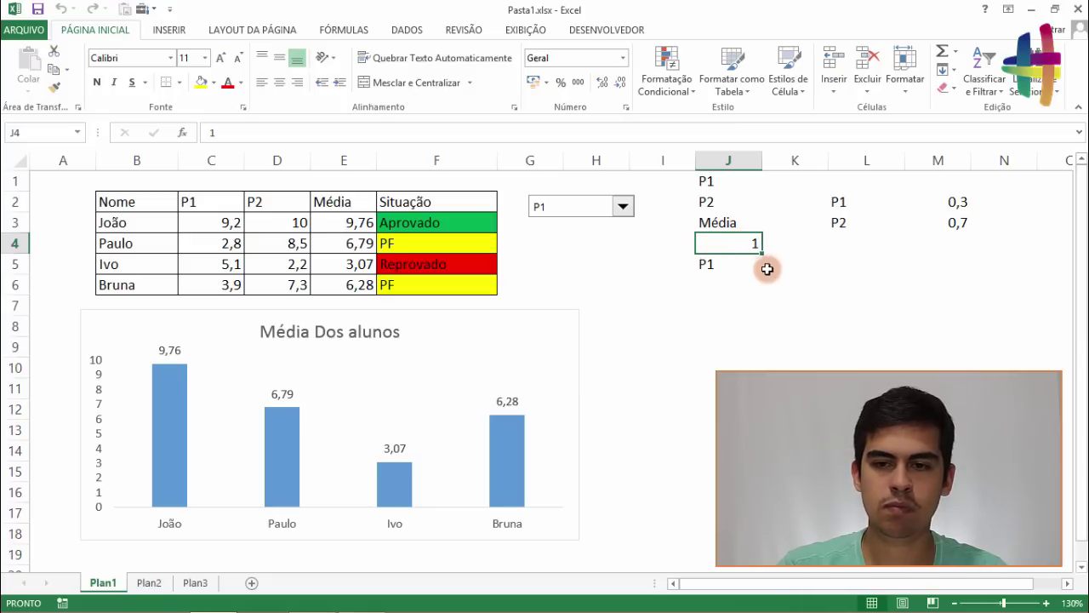
click(740, 266)
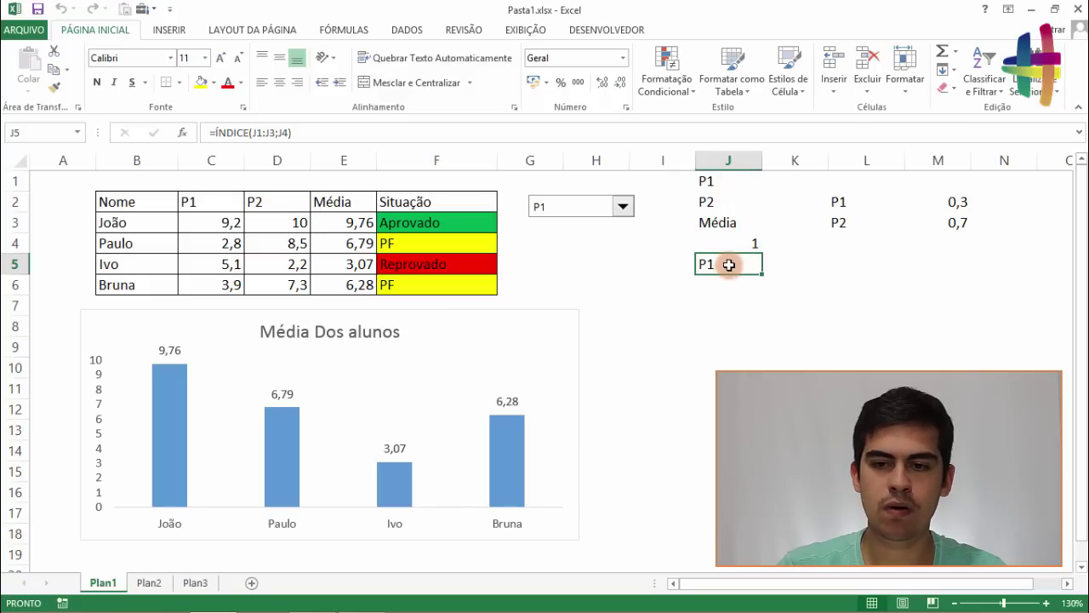
click(730, 242)
drag(725, 181, 727, 219)
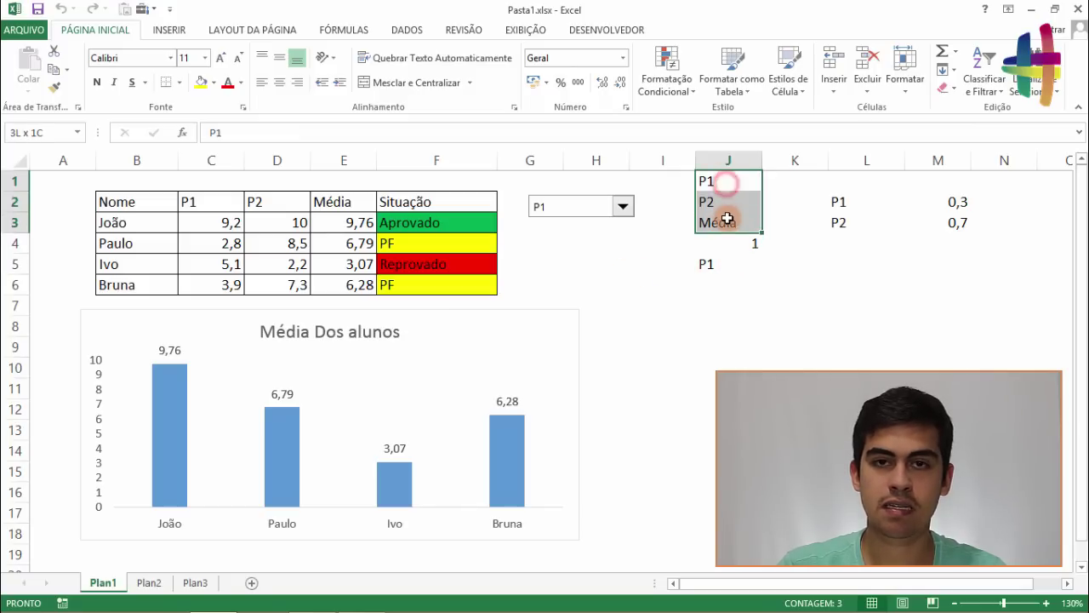
Step: Switch the combo box selection to P2 and check the ÍNDICE result in J5
click(647, 250)
click(622, 207)
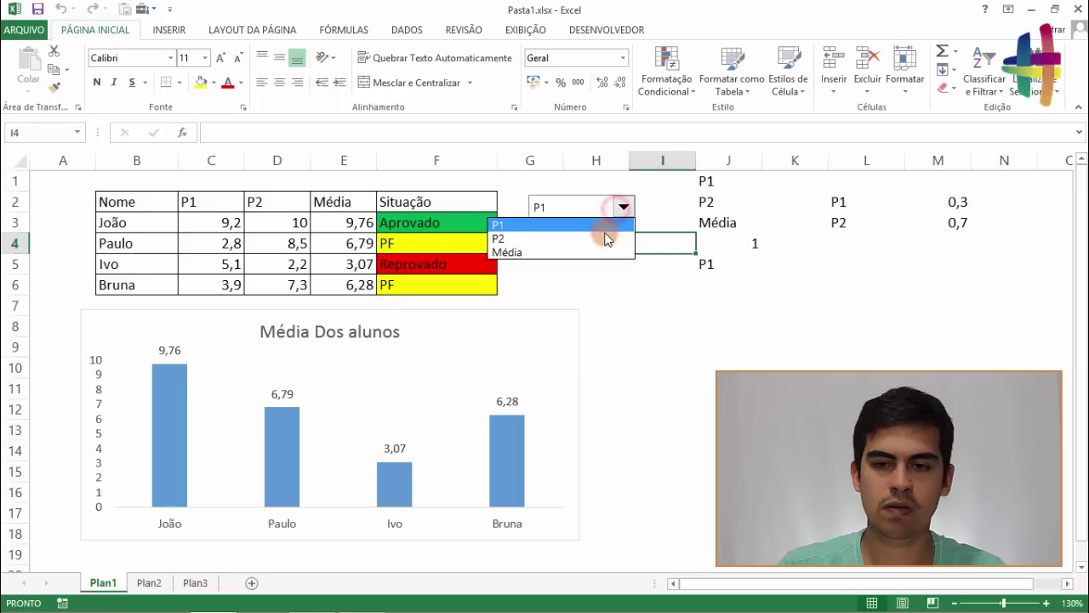
click(606, 239)
click(729, 264)
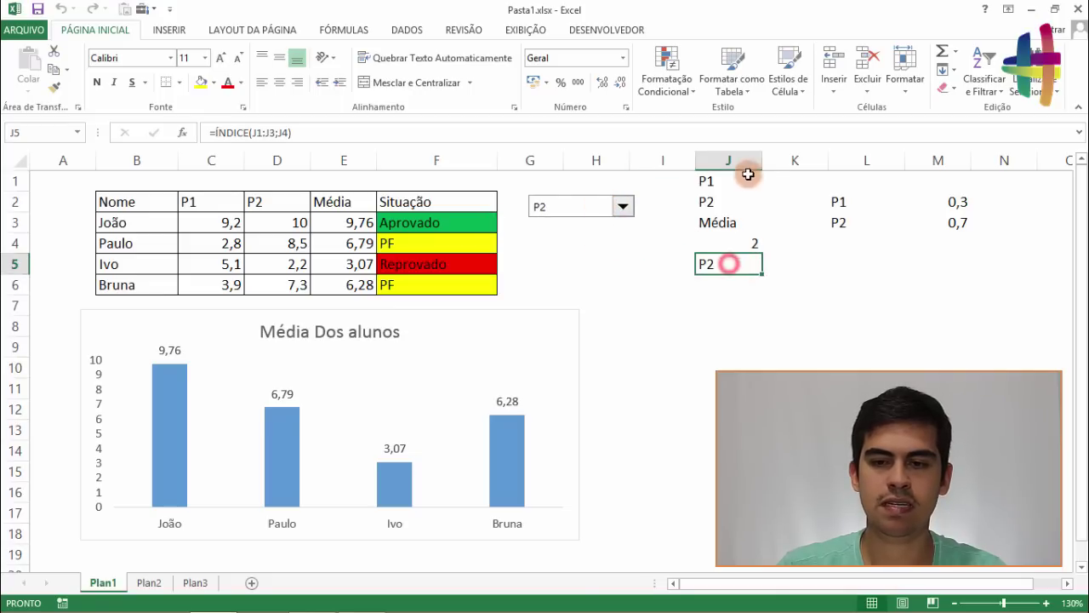